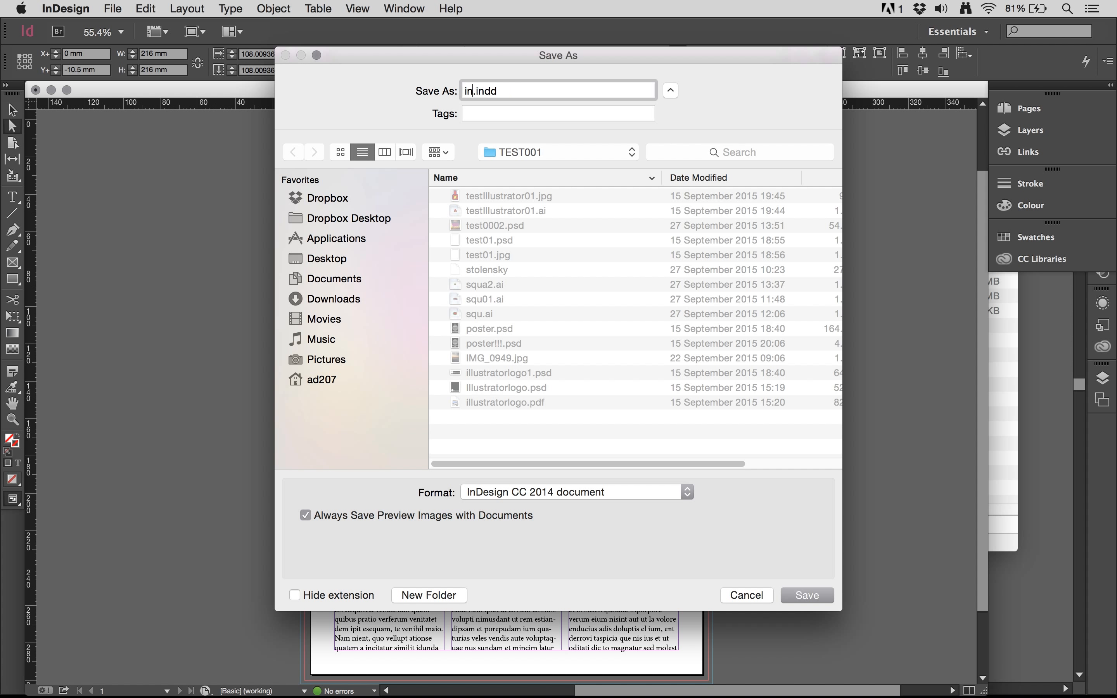
Save the document as indesigntest01.indd in the TEST001 folder, using the InDesign CC 2014 document format.
type("test01")
left_click(540, 495)
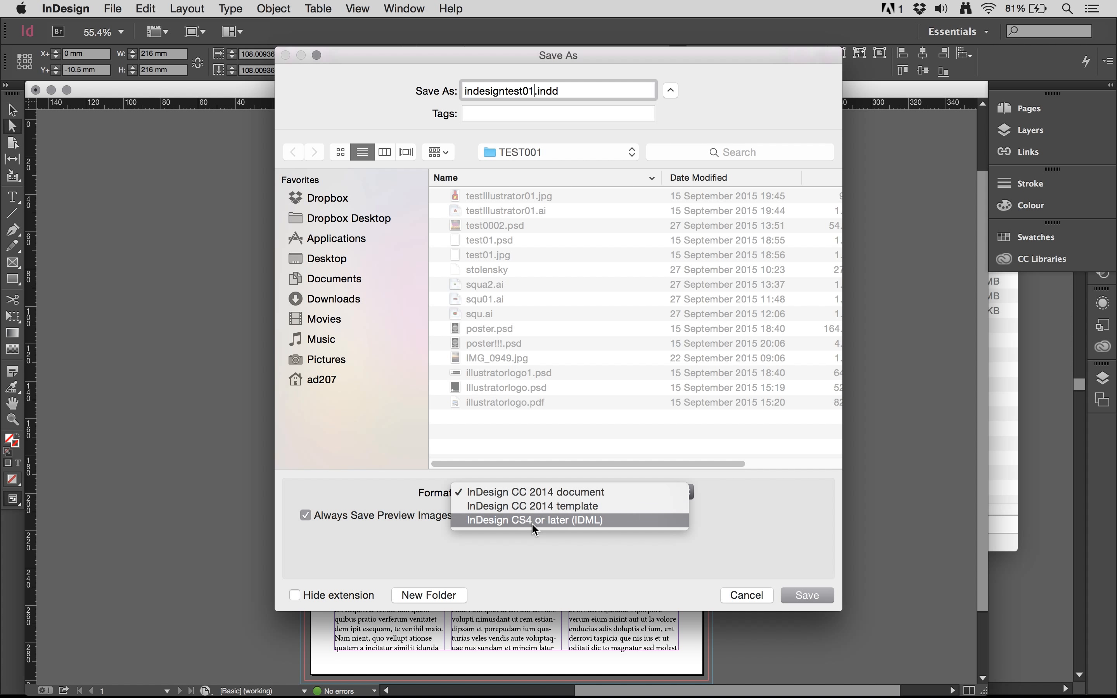
left_click(531, 560)
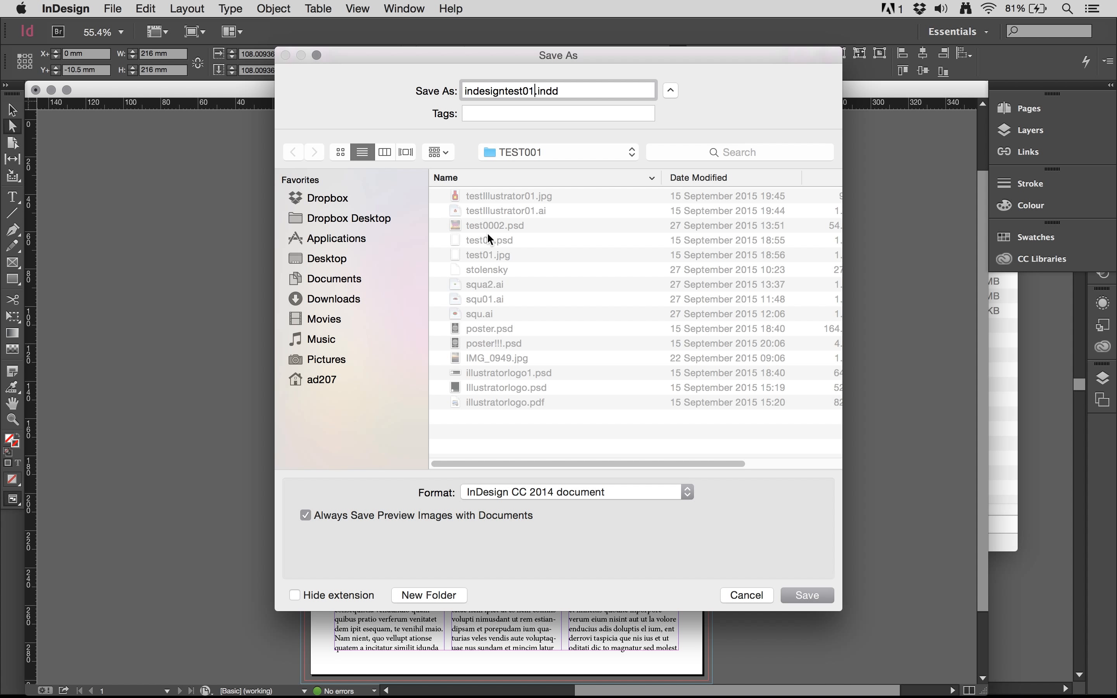
left_click_drag(459, 60, 424, 99)
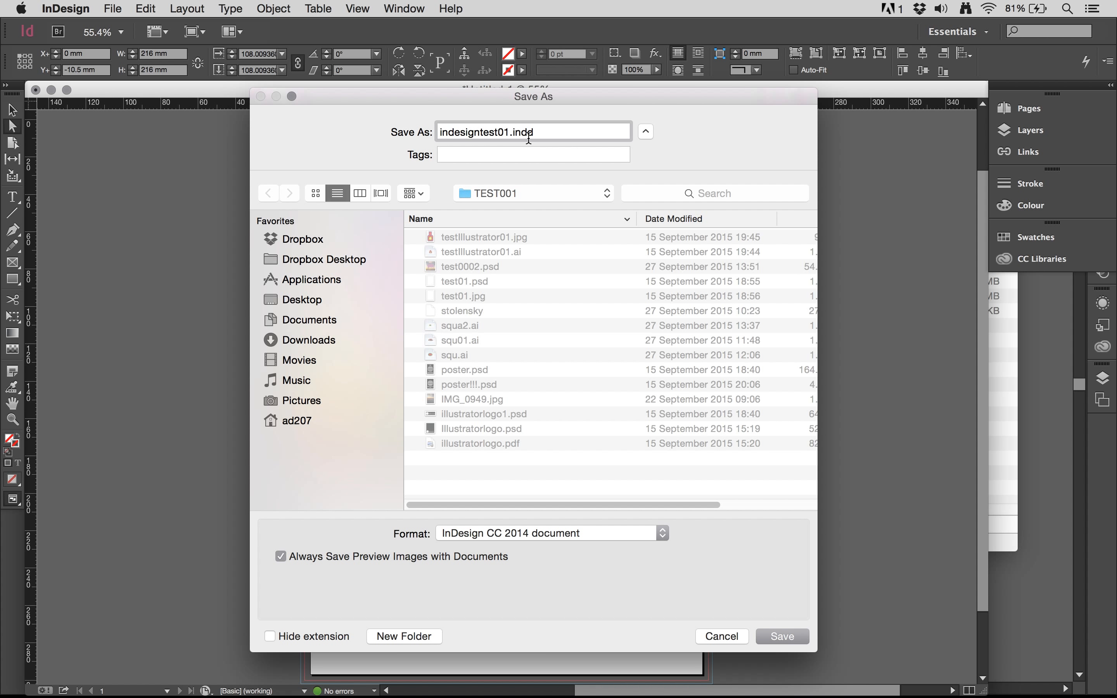
left_click(780, 636)
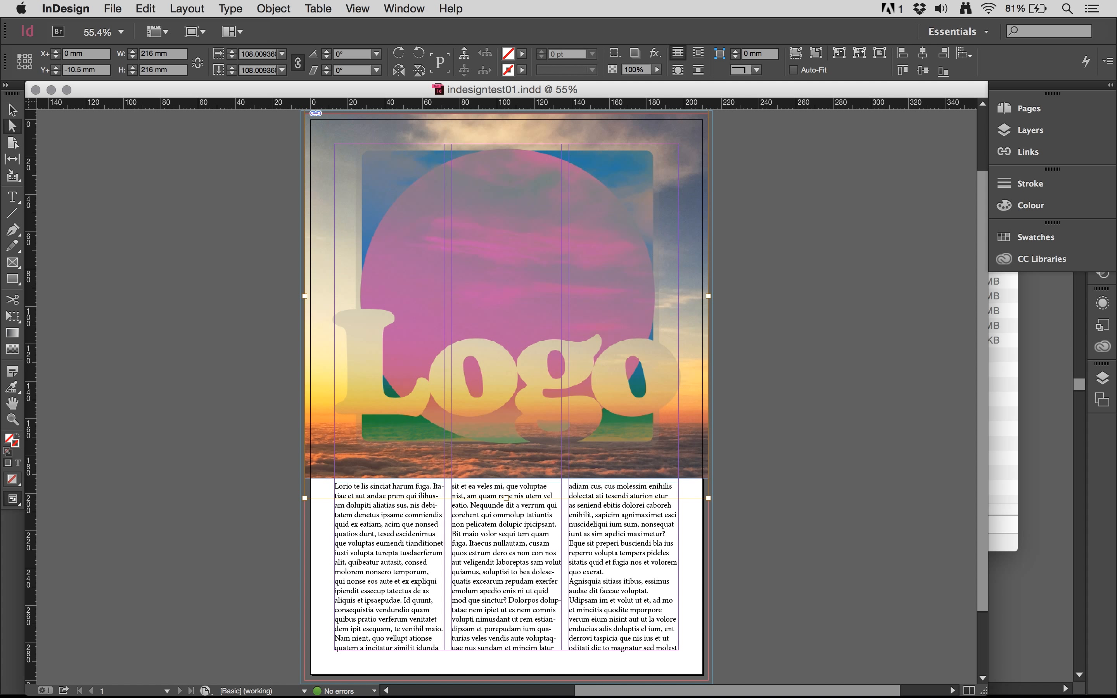
Start exporting the document to the TEST001 folder as indesTest01.jpg in JPEG format.
left_click(112, 8)
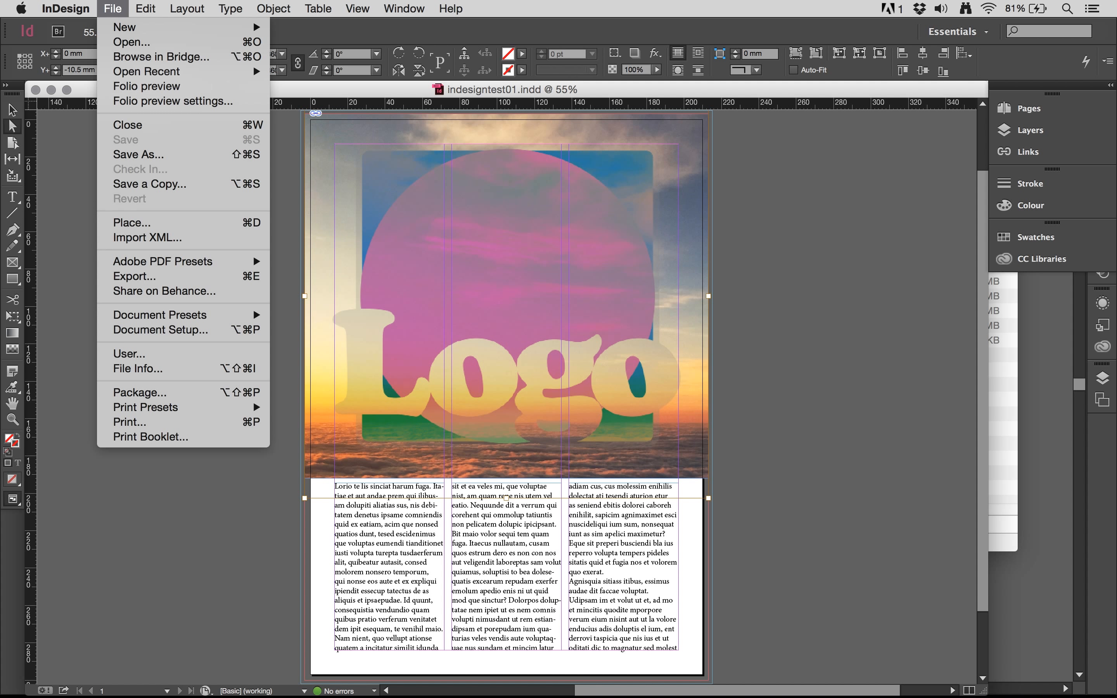
left_click(148, 283)
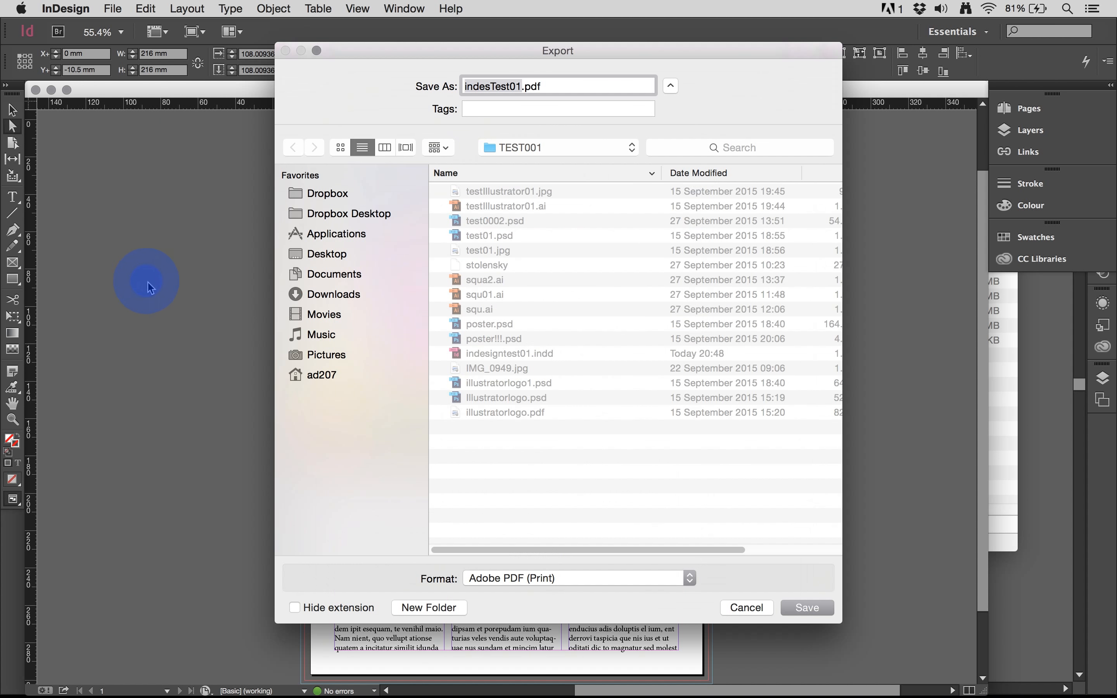
left_click(575, 582)
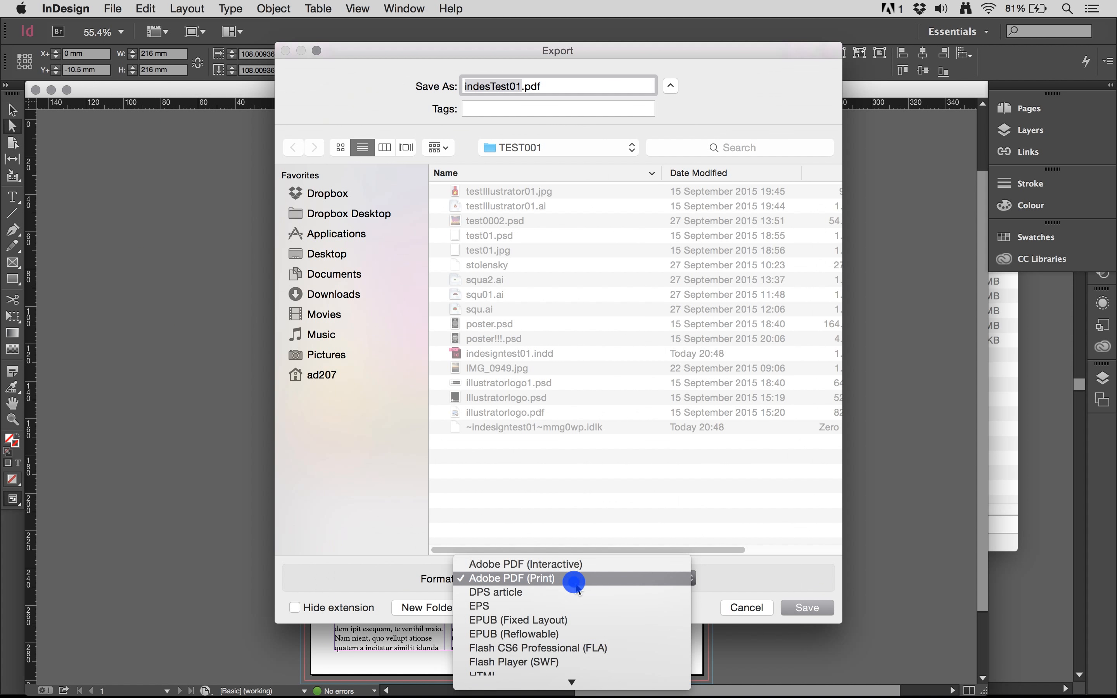
mouse_move(572, 682)
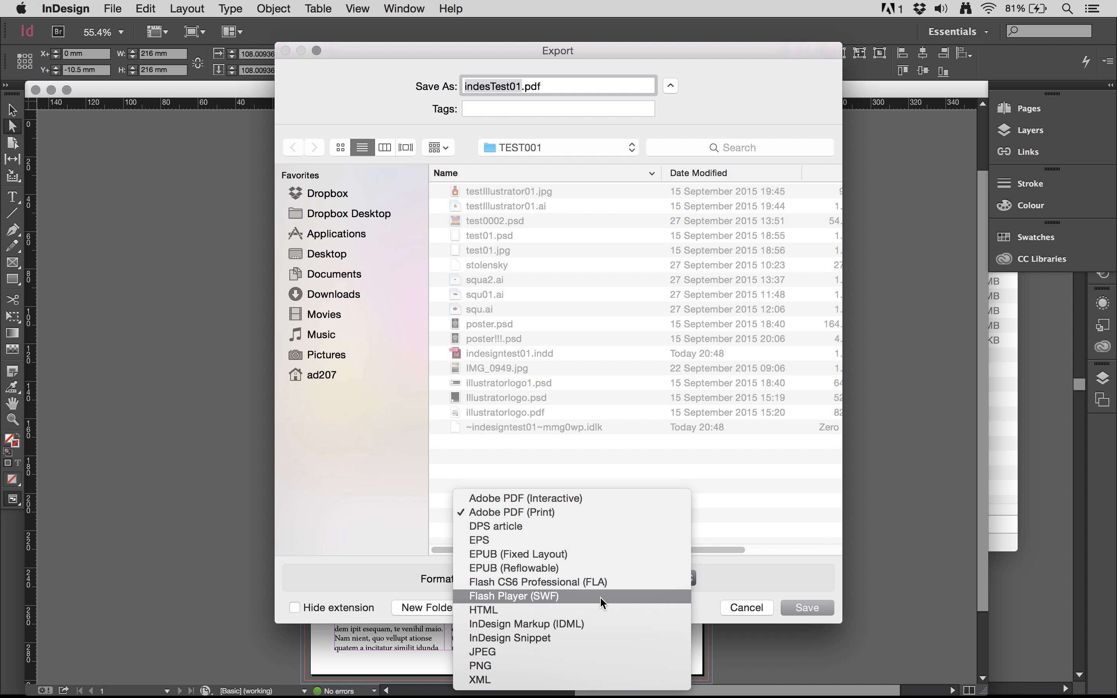
left_click(572, 655)
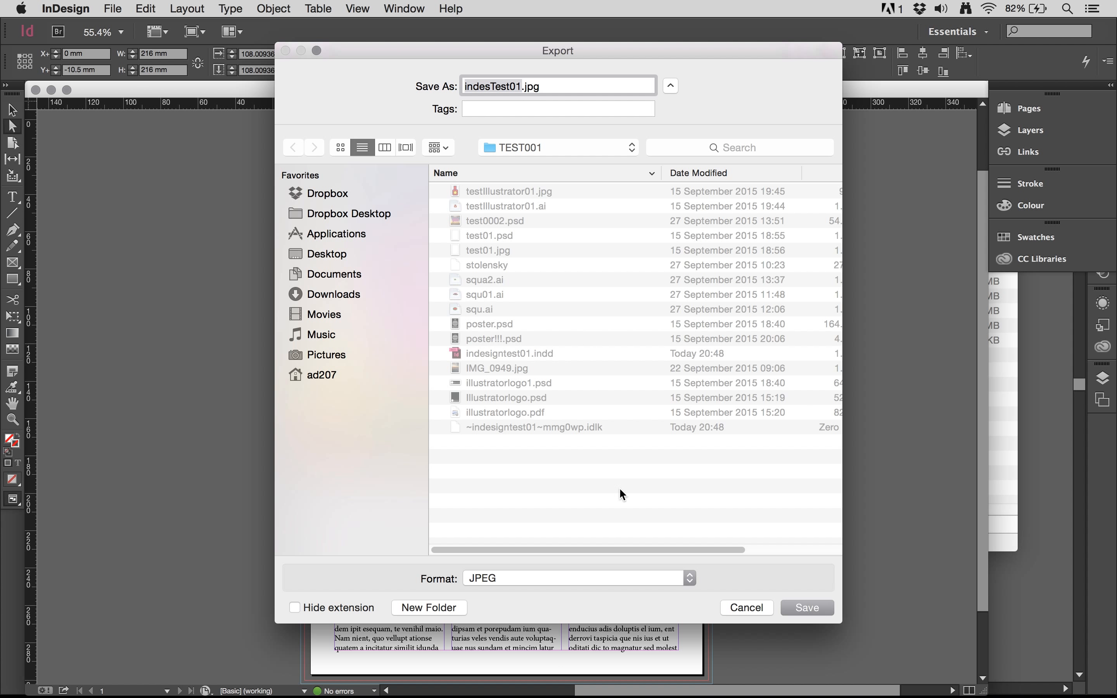
left_click(805, 606)
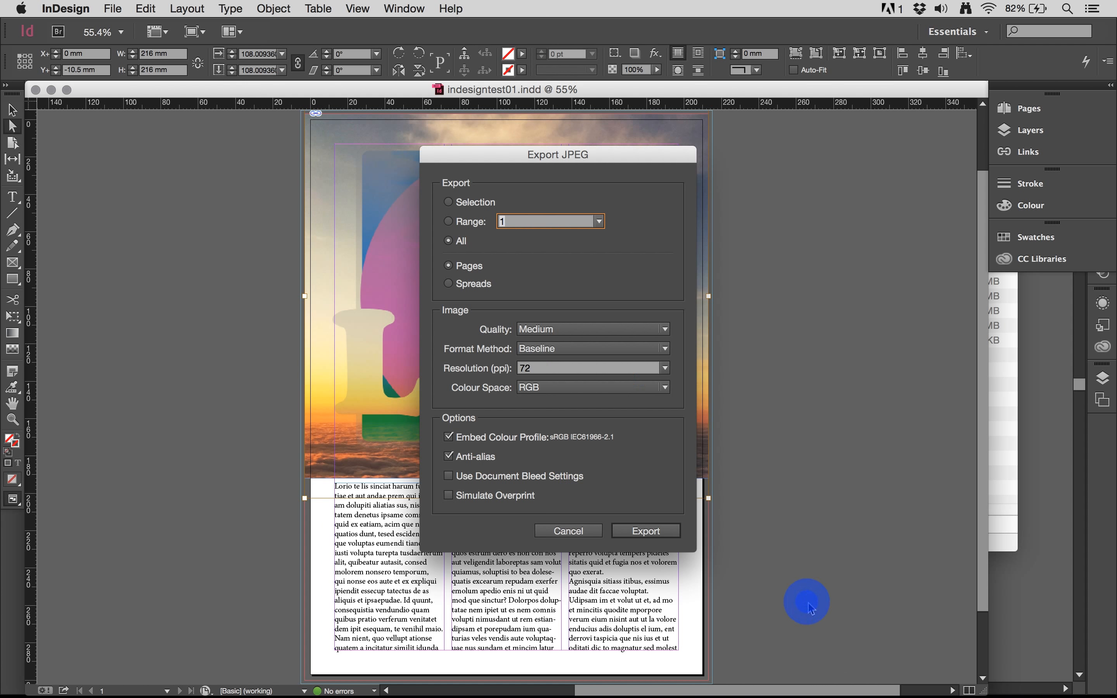
Try the Range and Selection scopes for the JPEG export, and set the scope back to All.
left_click_drag(556, 165, 544, 144)
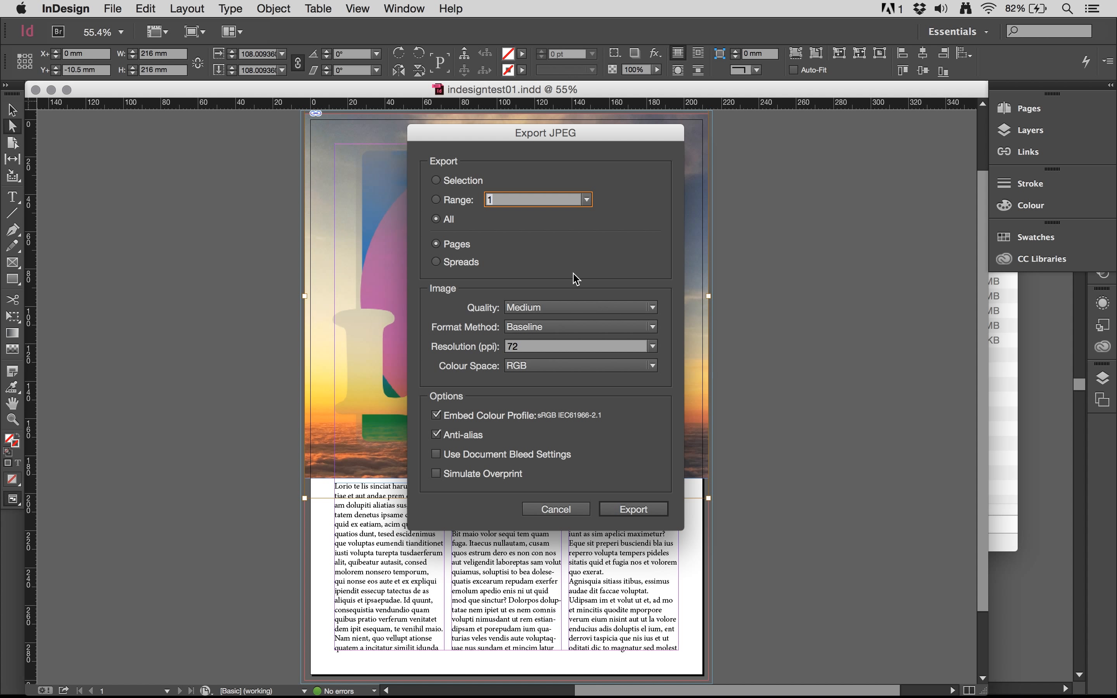
left_click(450, 201)
left_click(533, 199)
left_click(454, 185)
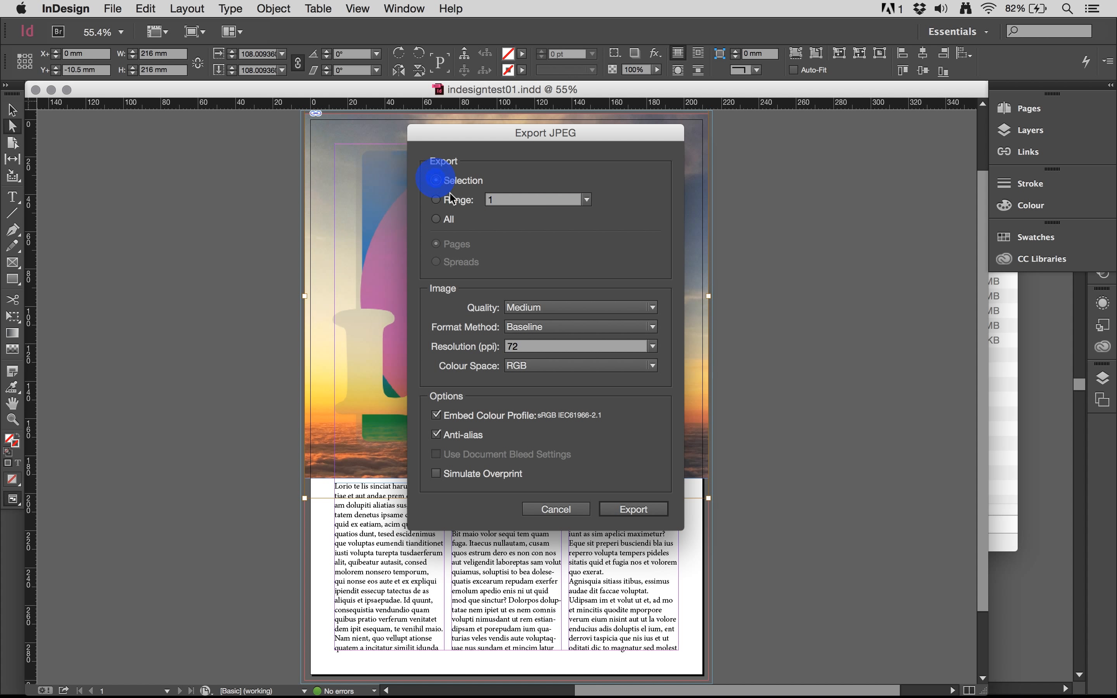
left_click(442, 221)
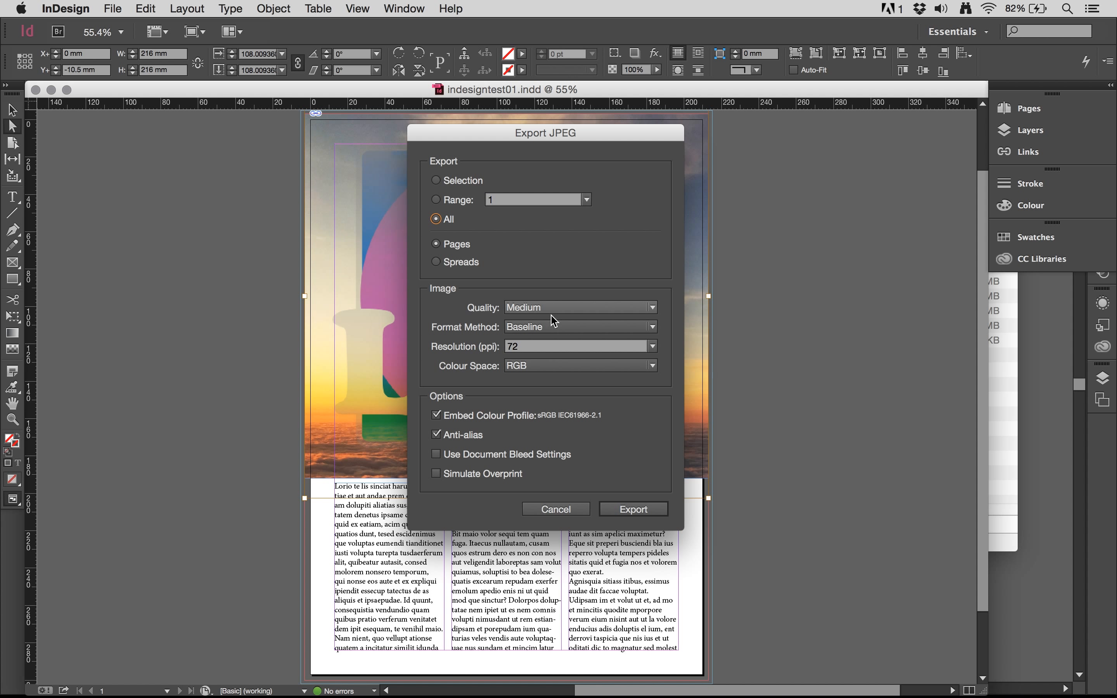
Set the JPEG image quality to High with the Baseline format method.
left_click(557, 308)
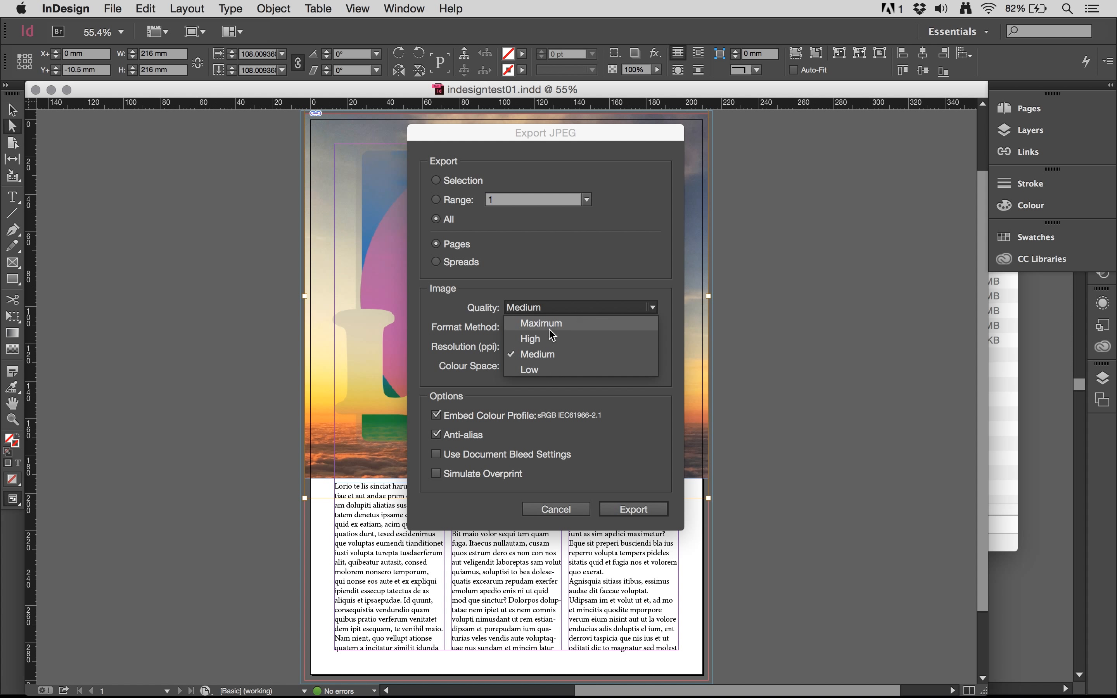
left_click(549, 342)
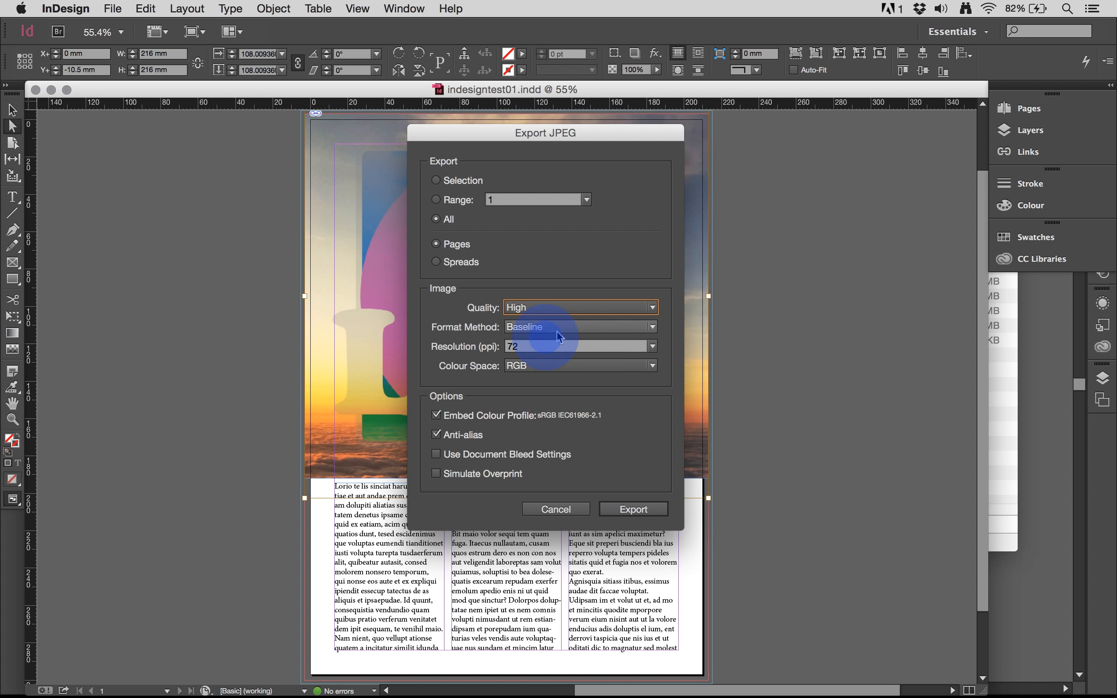
left_click(559, 330)
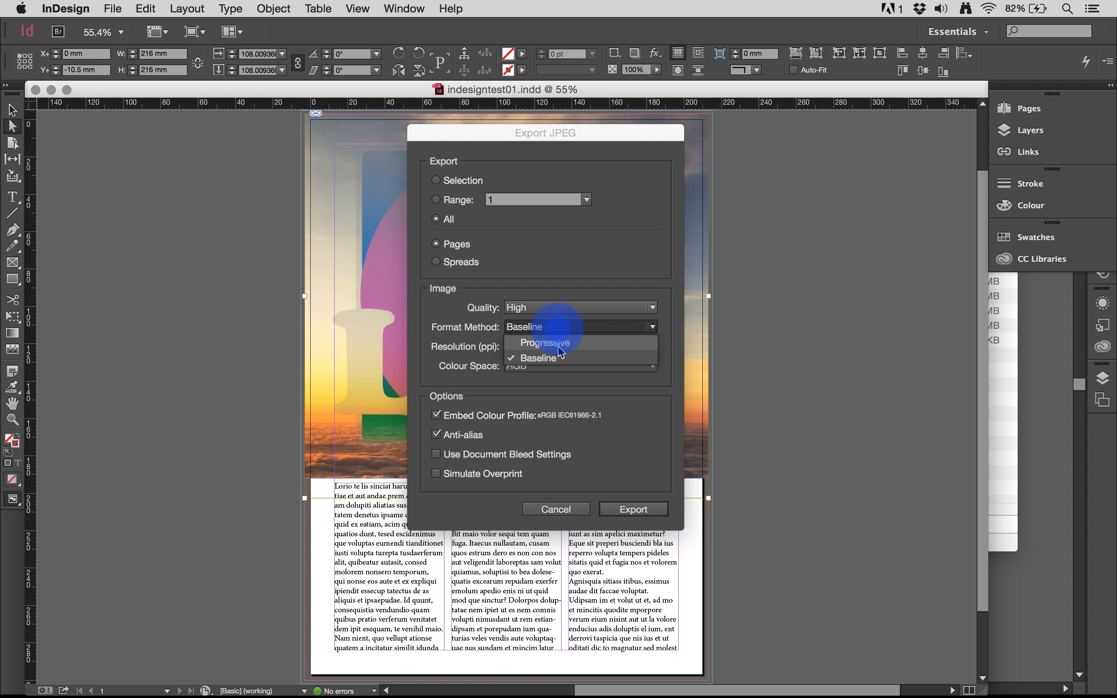
left_click(577, 359)
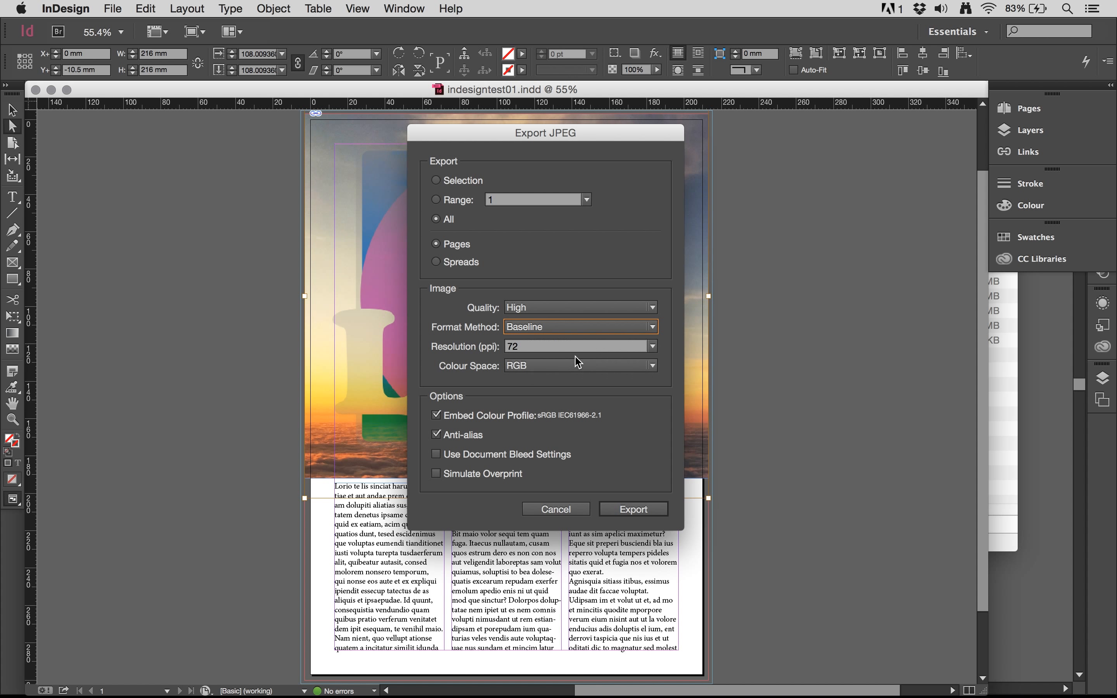
Export the JPEG at 72 ppi in the RGB colour space, without using the document bleed settings.
left_click(655, 346)
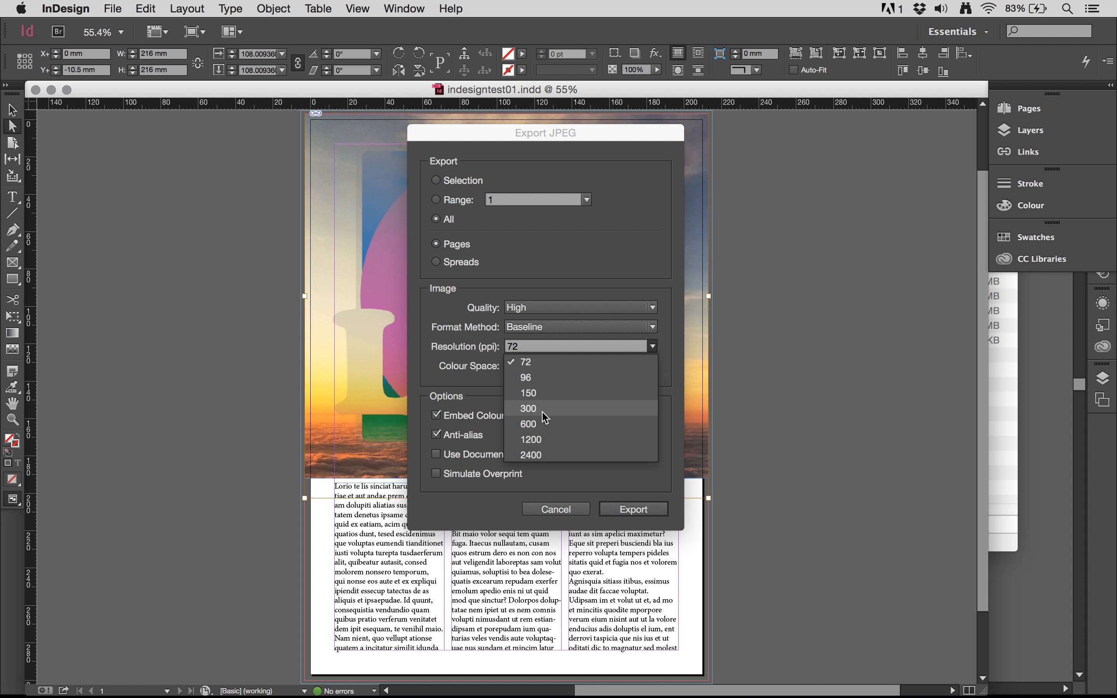
left_click(465, 367)
left_click(552, 365)
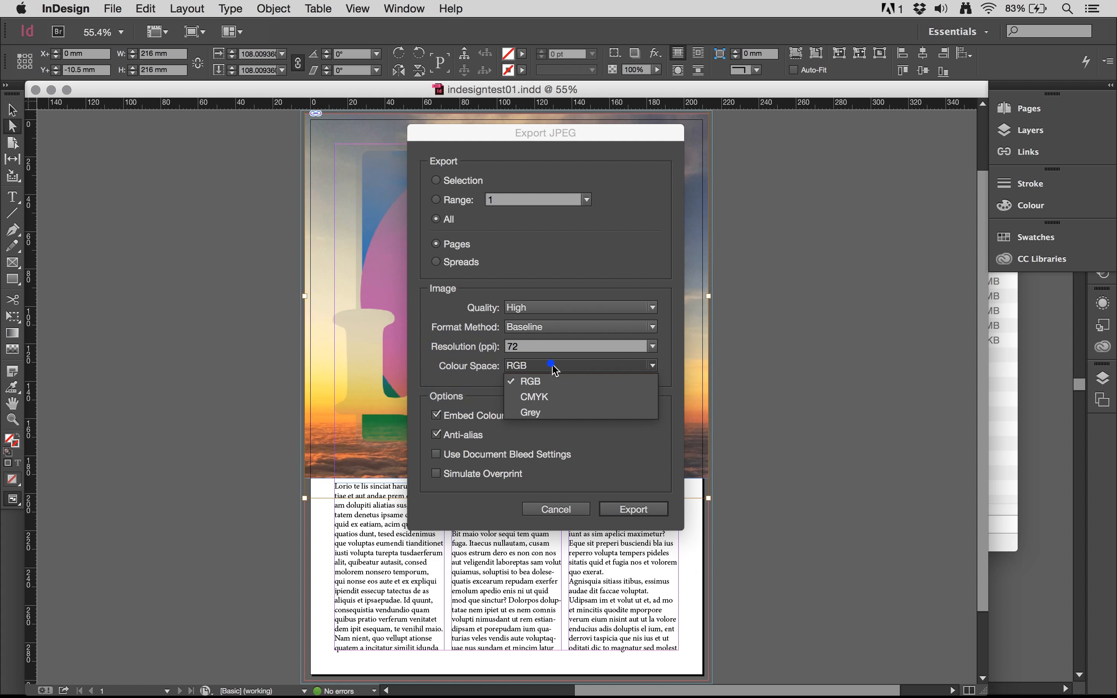
left_click(559, 387)
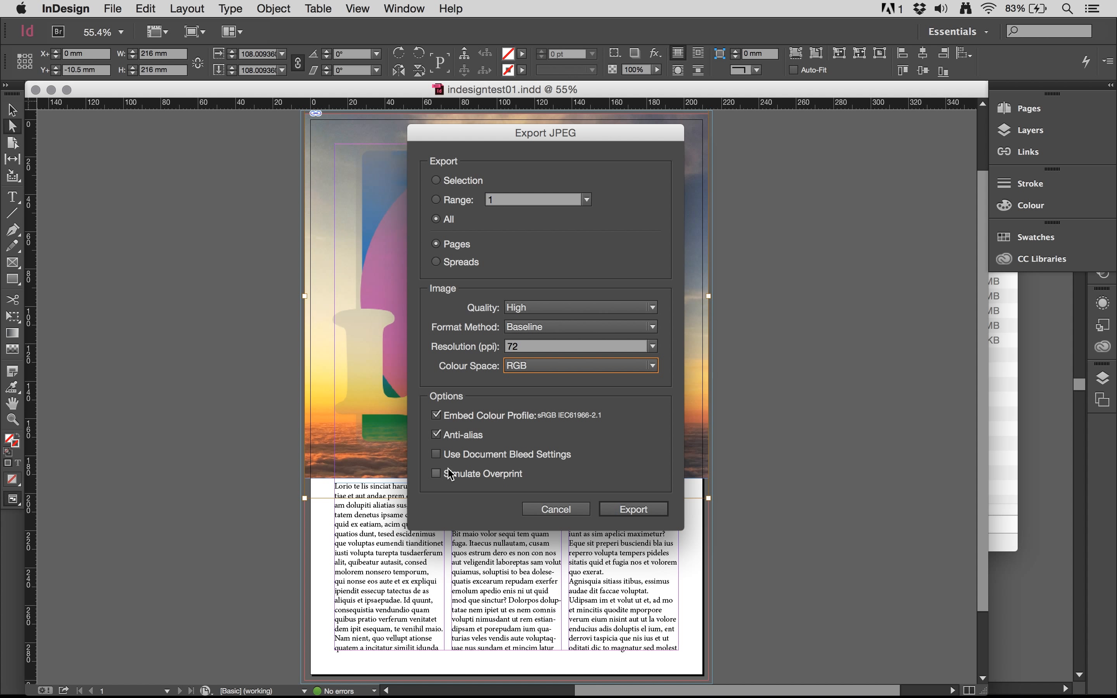
left_click(436, 455)
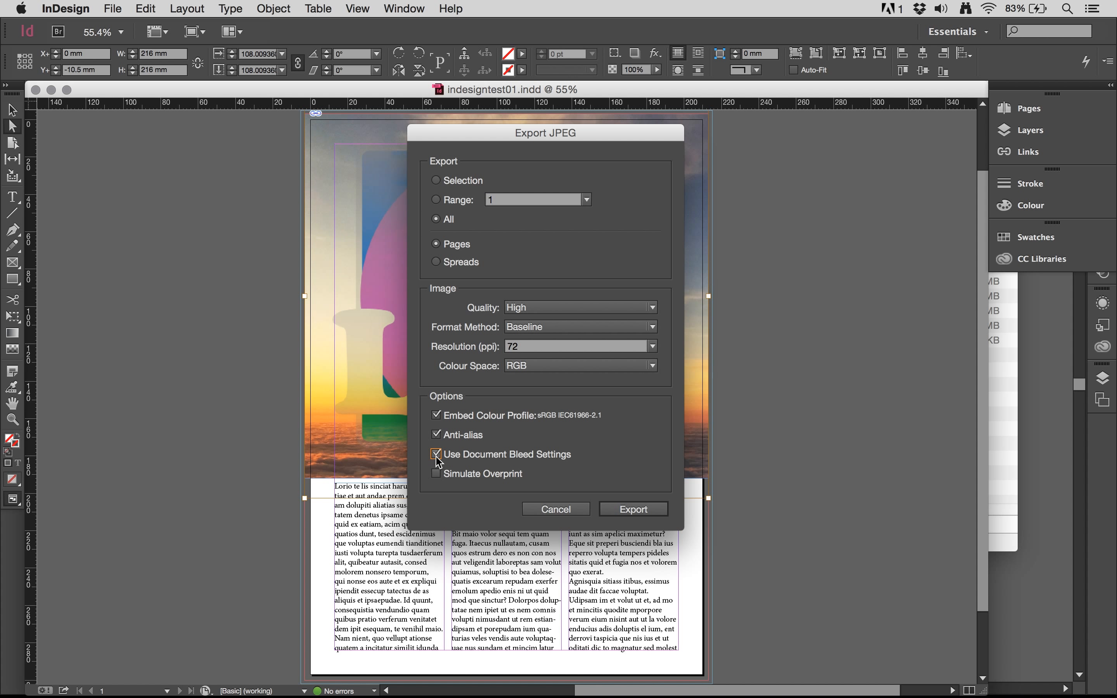
left_click(437, 455)
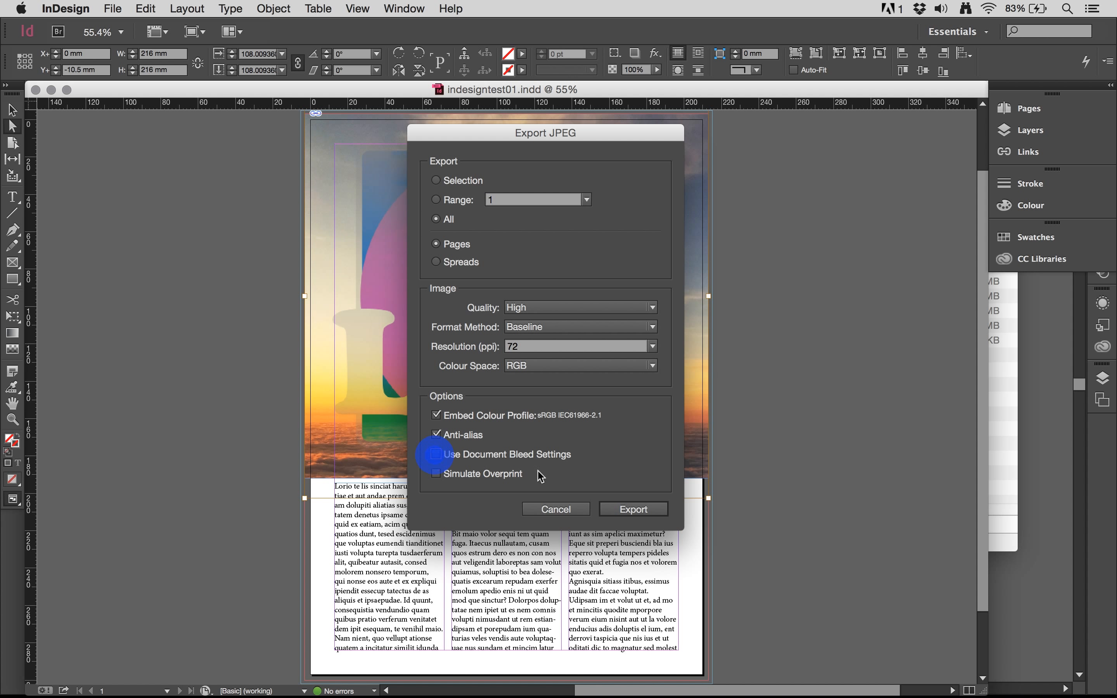
left_click(629, 513)
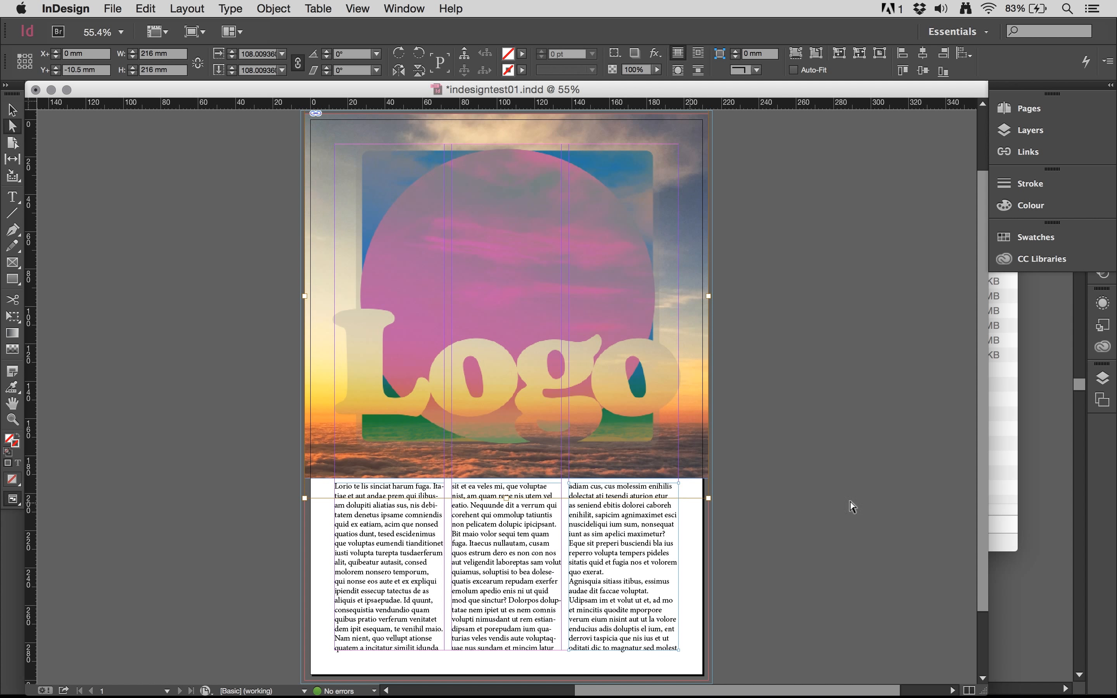
Switch to the TEST001 folder in Finder and preview the exported indesTest01.jpg.
left_click(1000, 541)
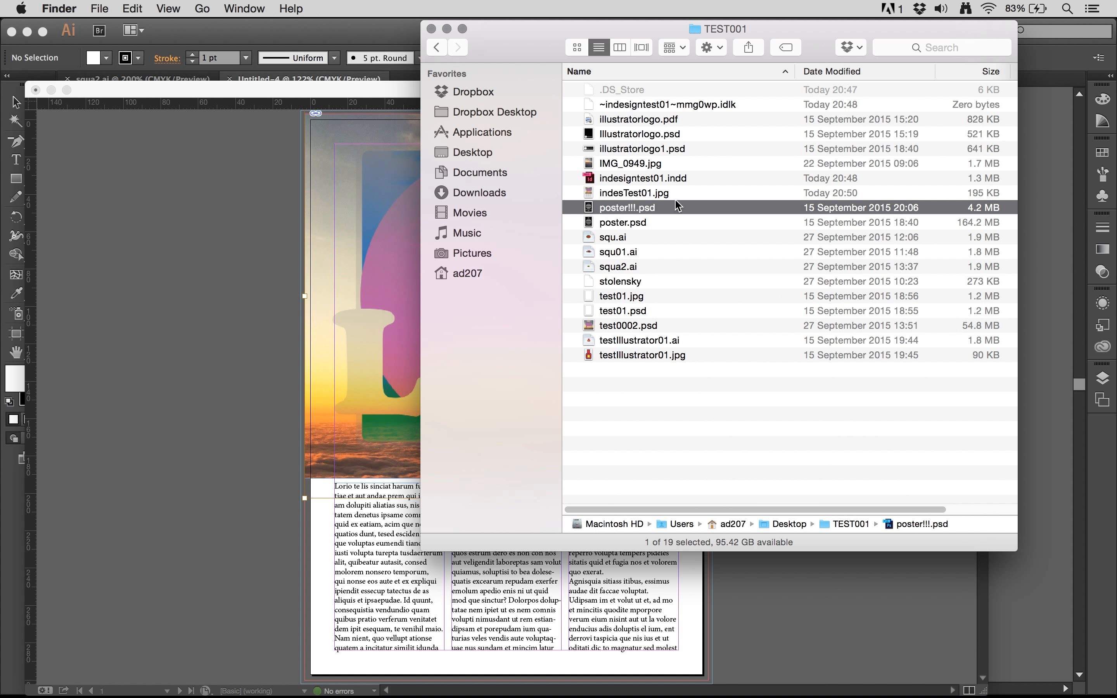
left_click(671, 193)
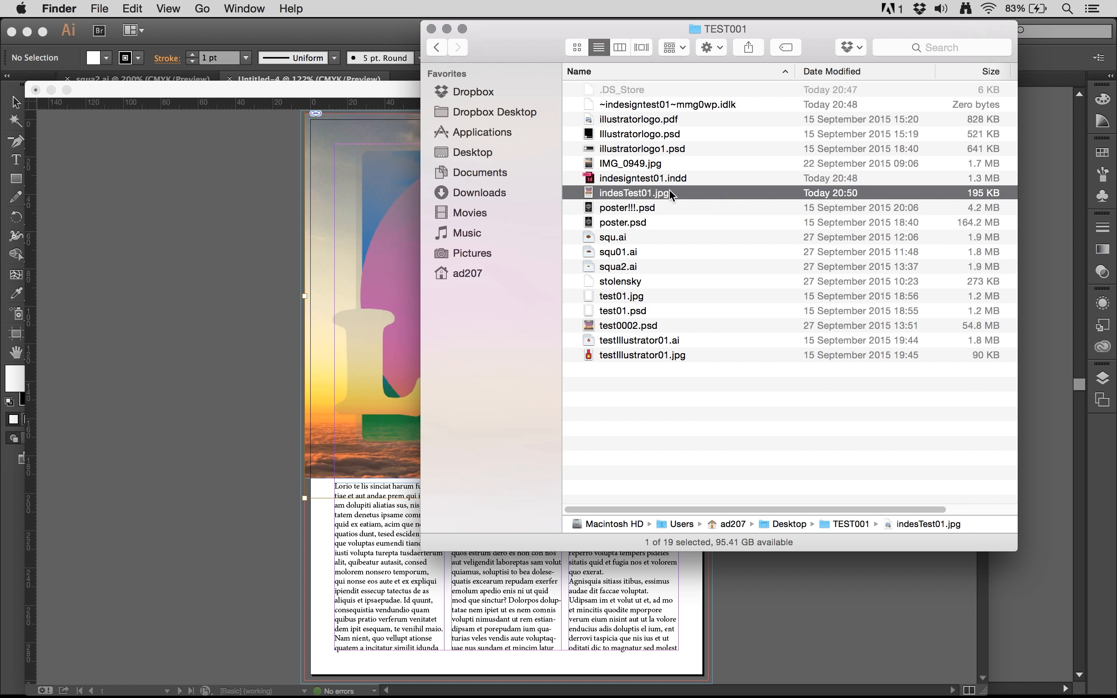
key("space")
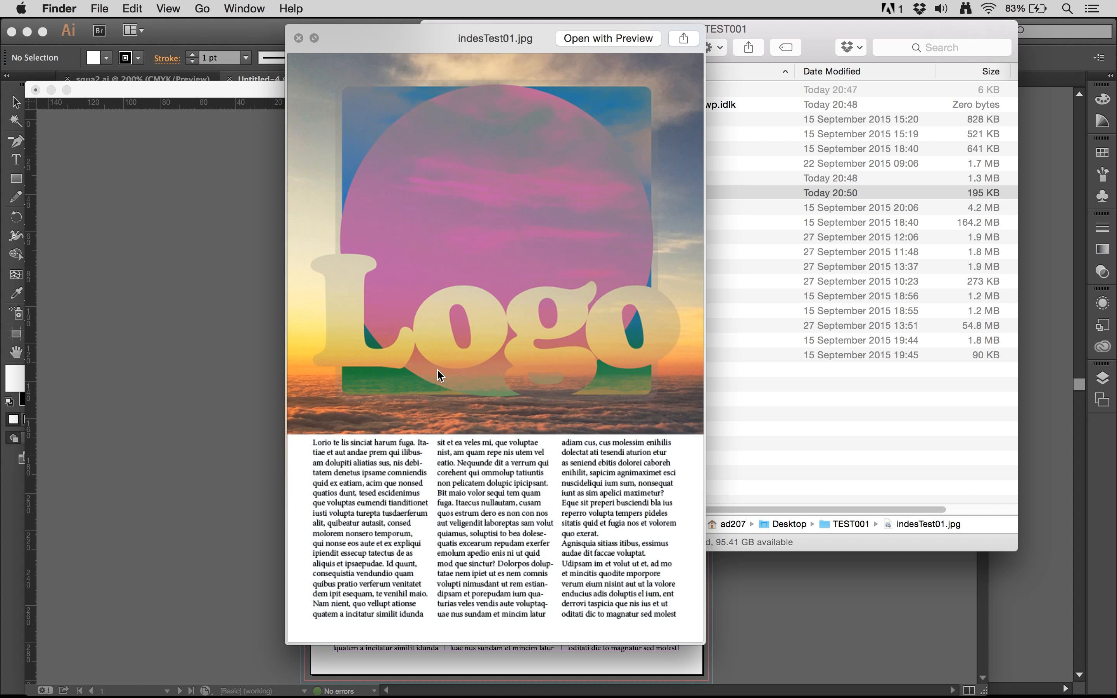
key("space")
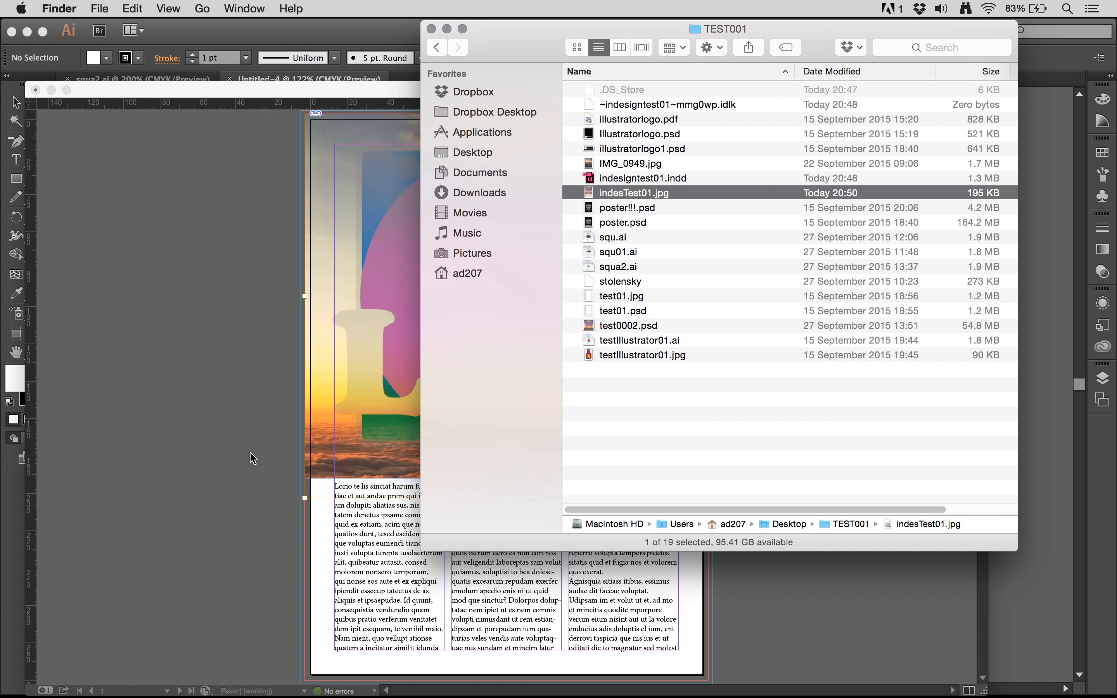
Return to the InDesign document and start exporting it as indesTest01.pdf in Adobe PDF (Print) format.
left_click(249, 451)
left_click(113, 8)
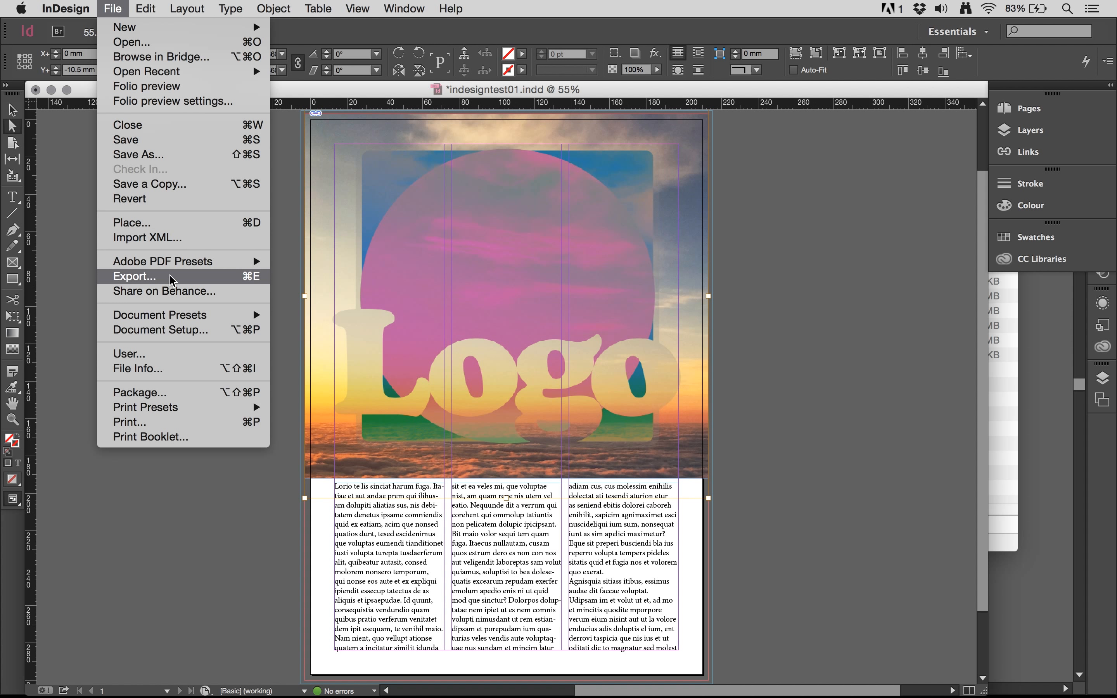
left_click(178, 277)
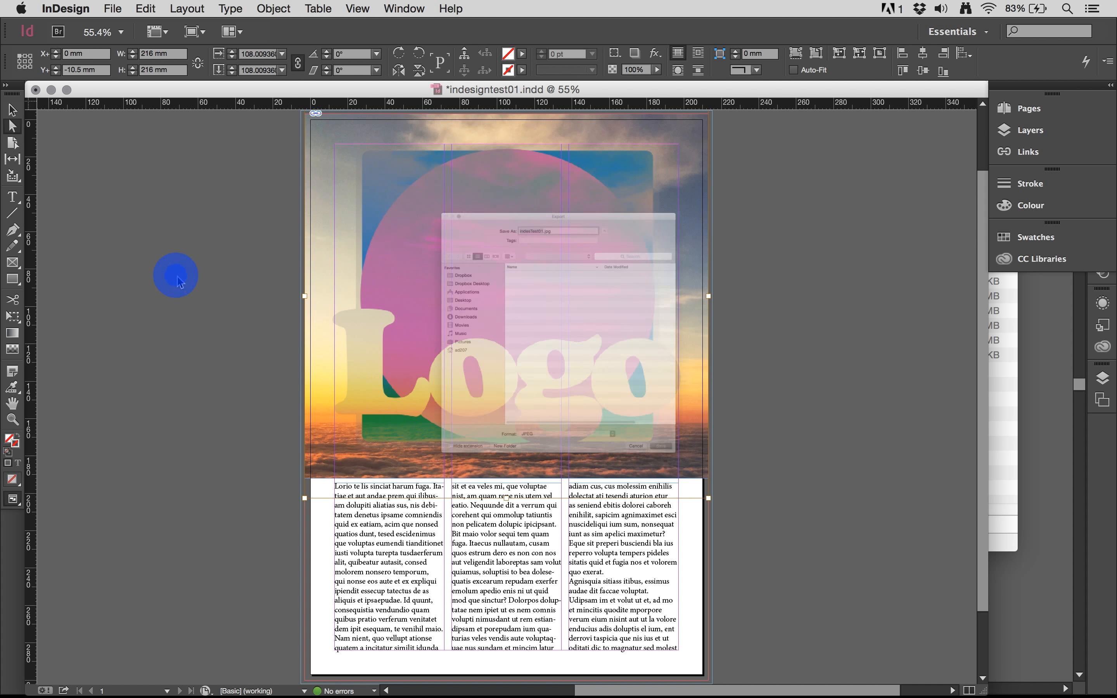
left_click(547, 577)
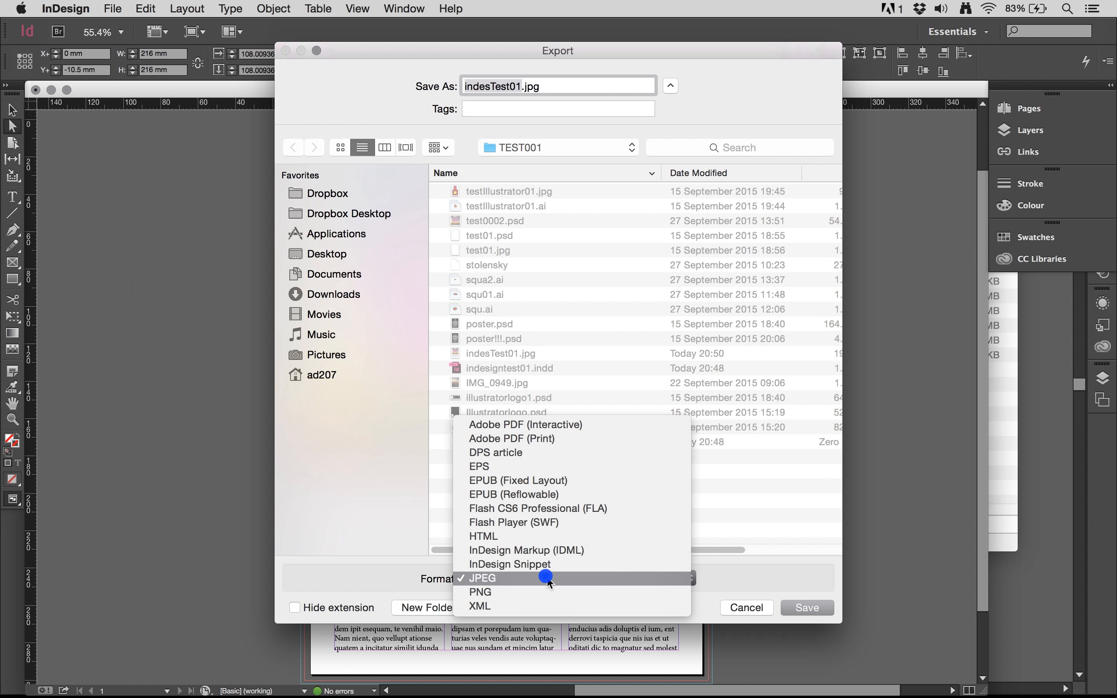
left_click(582, 439)
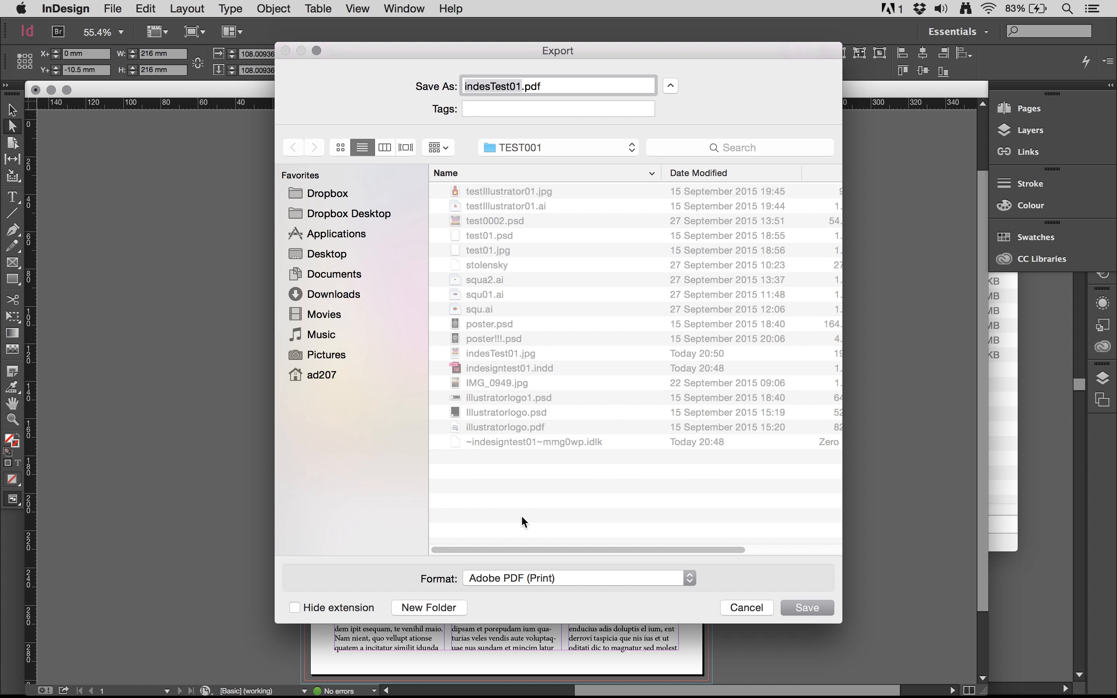
left_click(809, 609)
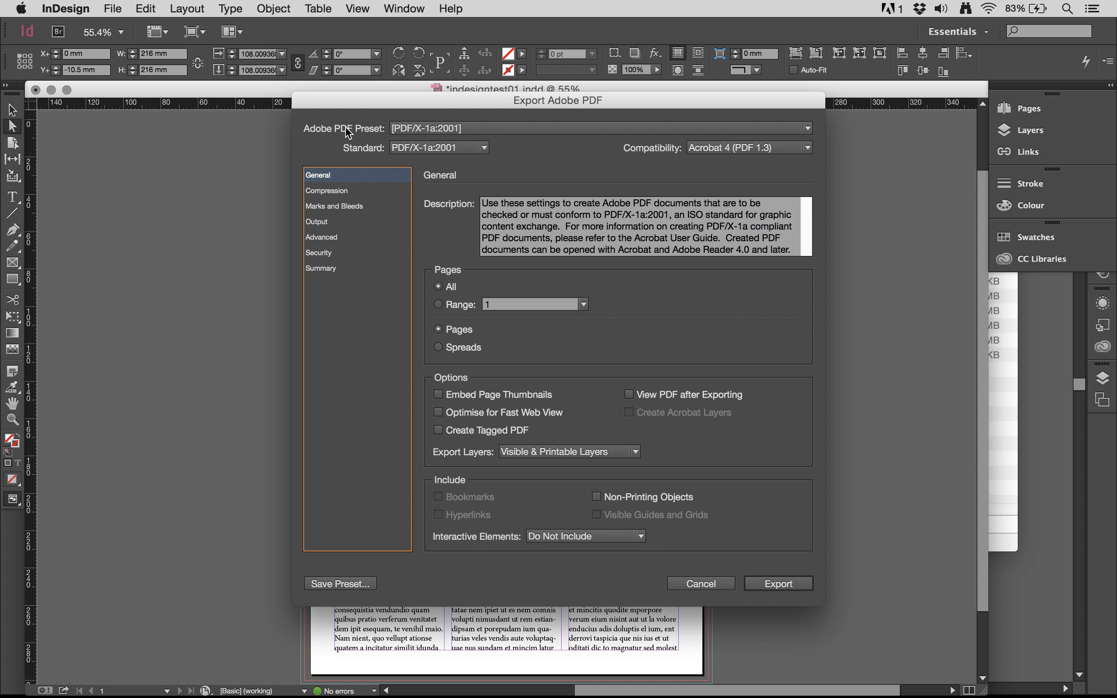
Apply the [High Quality Print] preset to the PDF export and show its Compression settings.
left_click(522, 137)
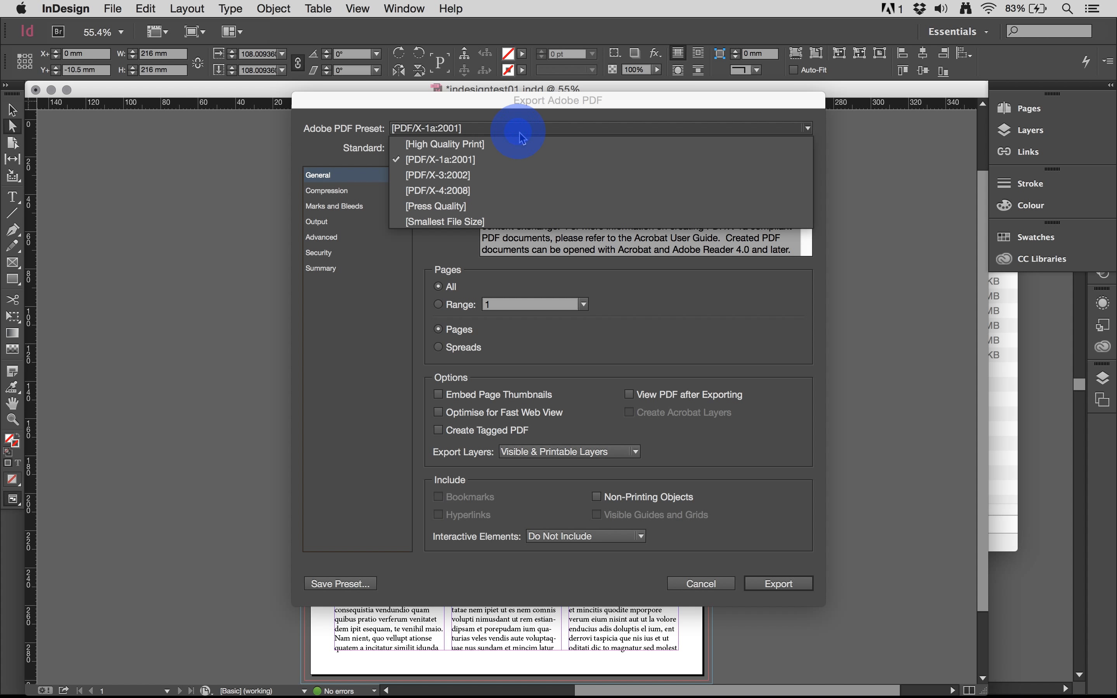
left_click(503, 145)
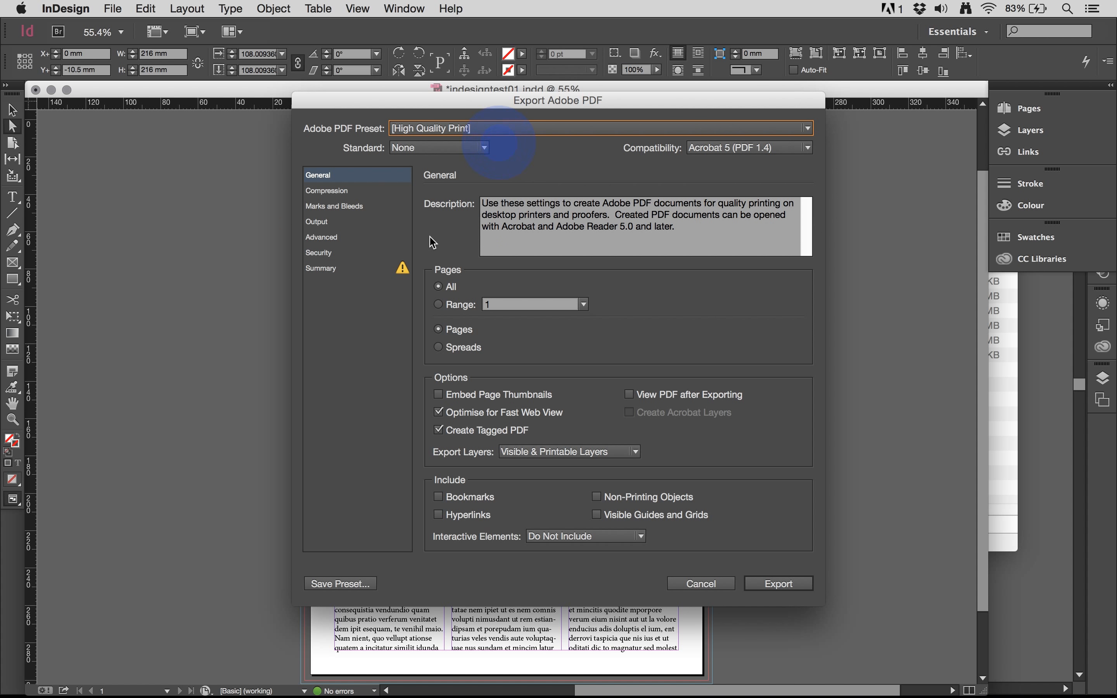
left_click(352, 191)
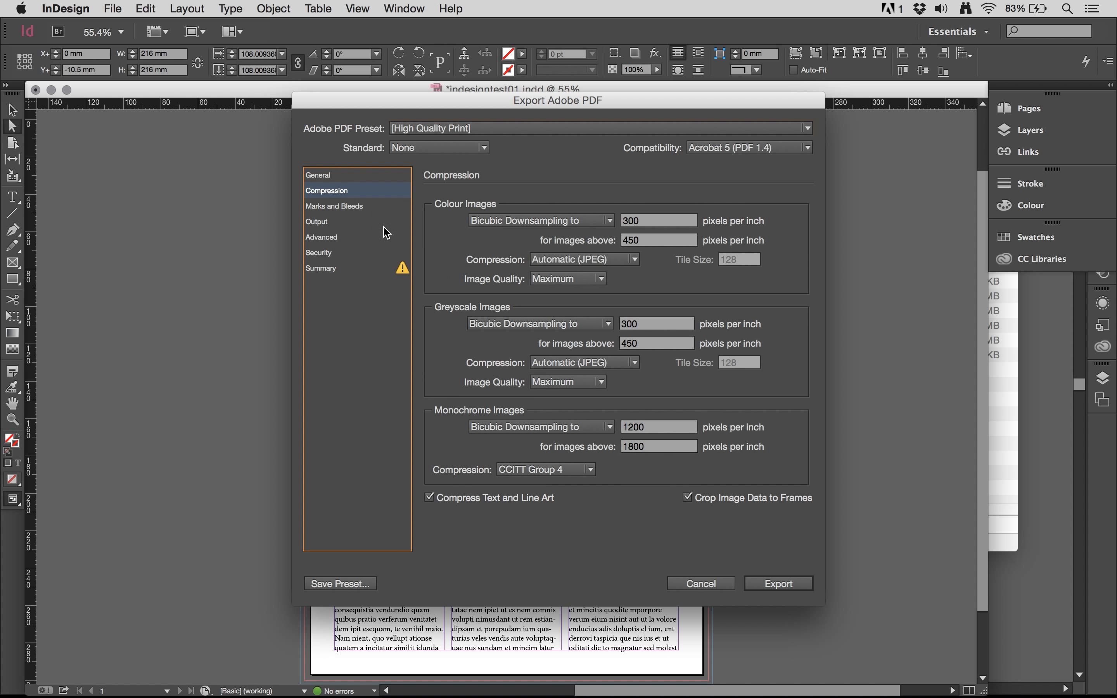
In the Marks and Bleeds settings, include all printer's marks and leave the document bleed settings unused.
left_click(362, 208)
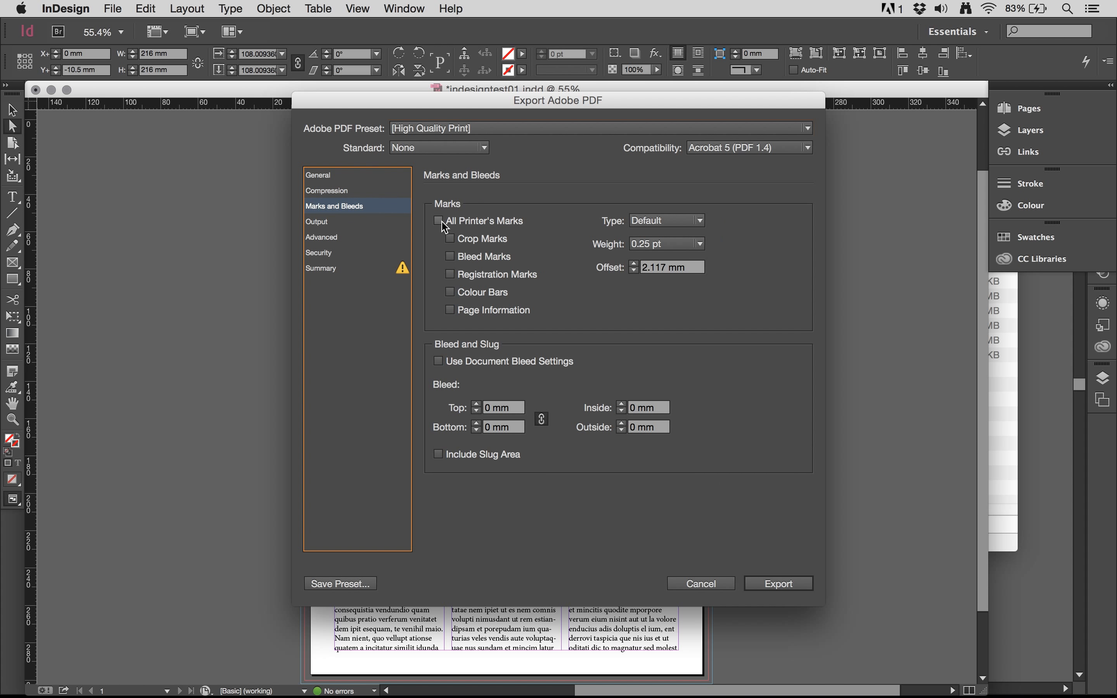
left_click(440, 220)
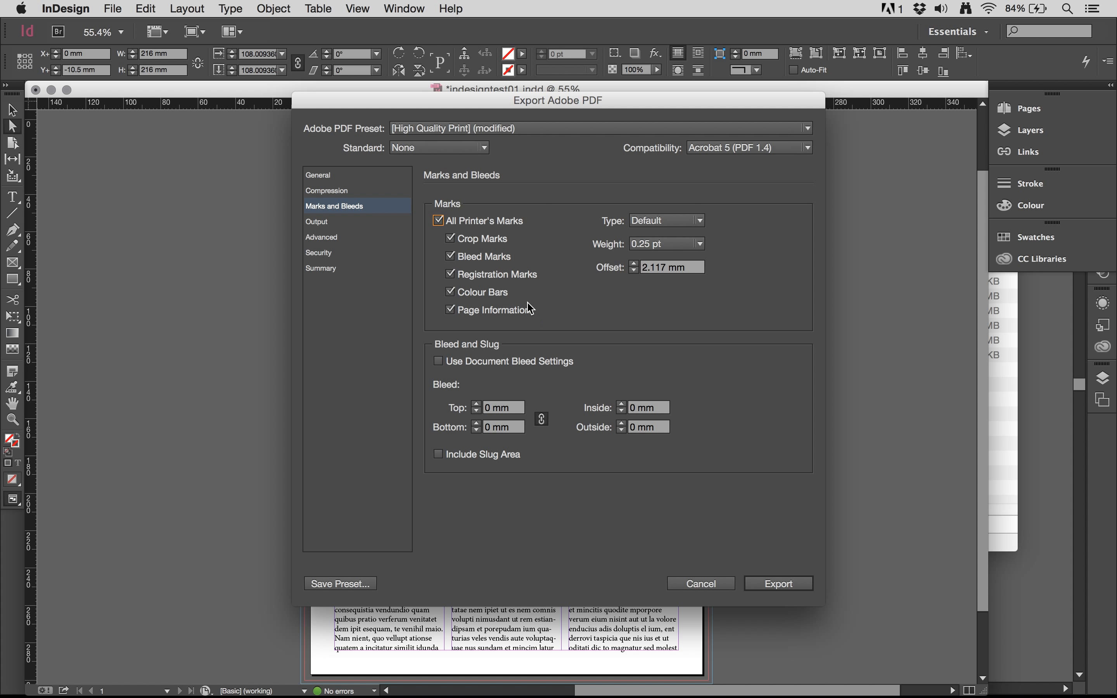
left_click_drag(361, 109, 498, 228)
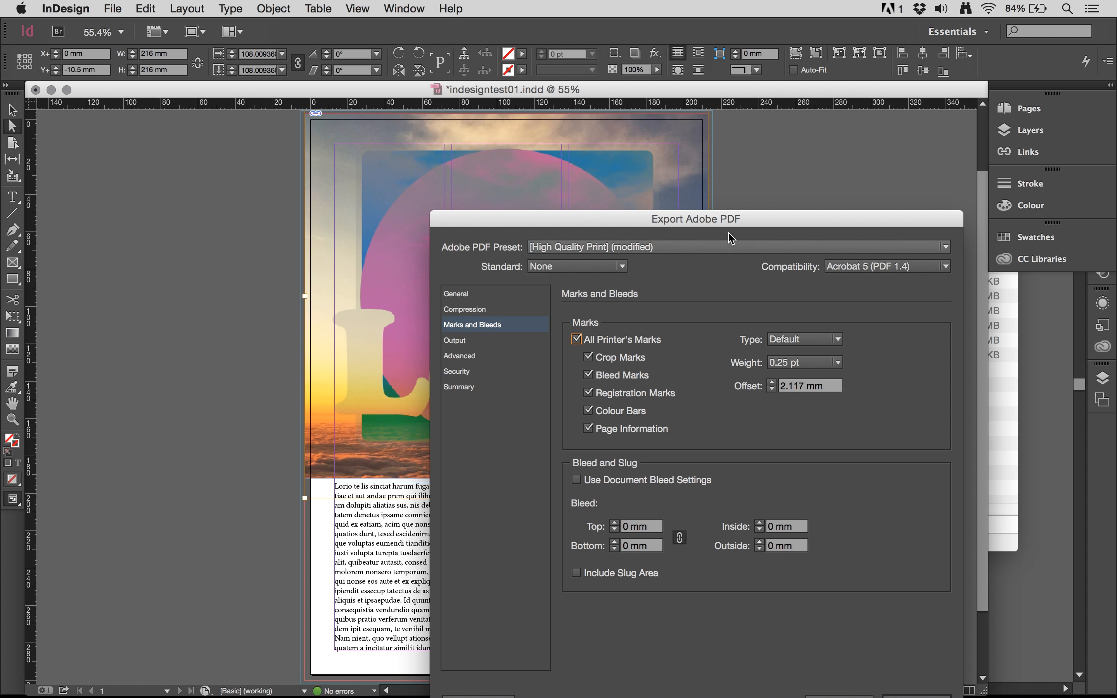
left_click_drag(726, 219, 606, 92)
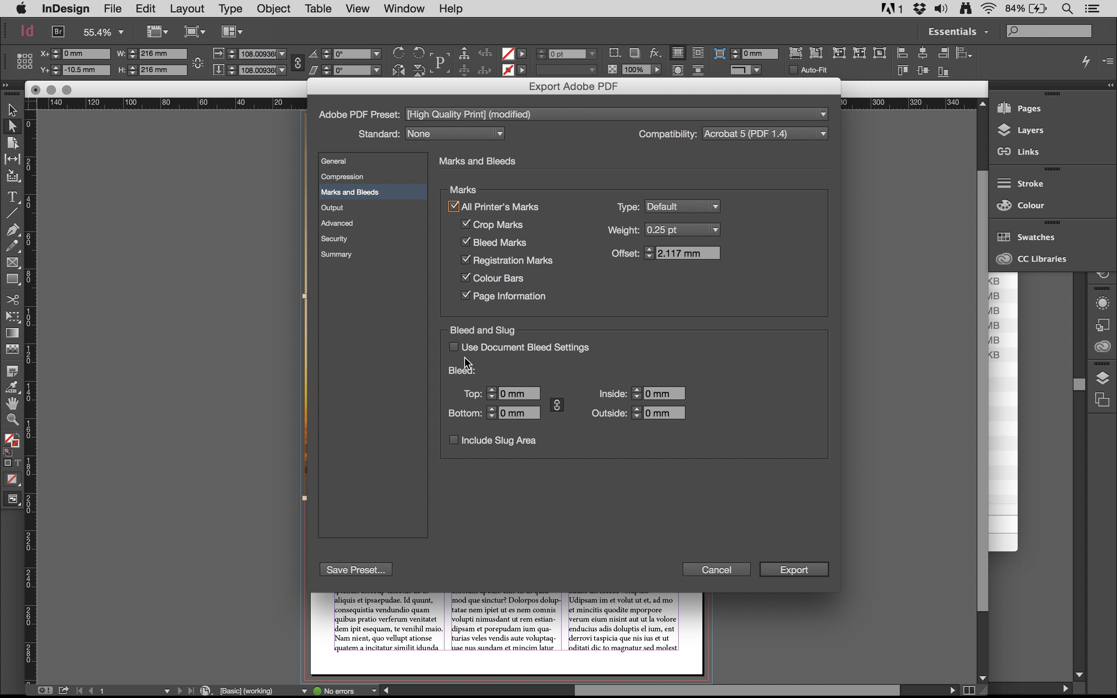
left_click(457, 350)
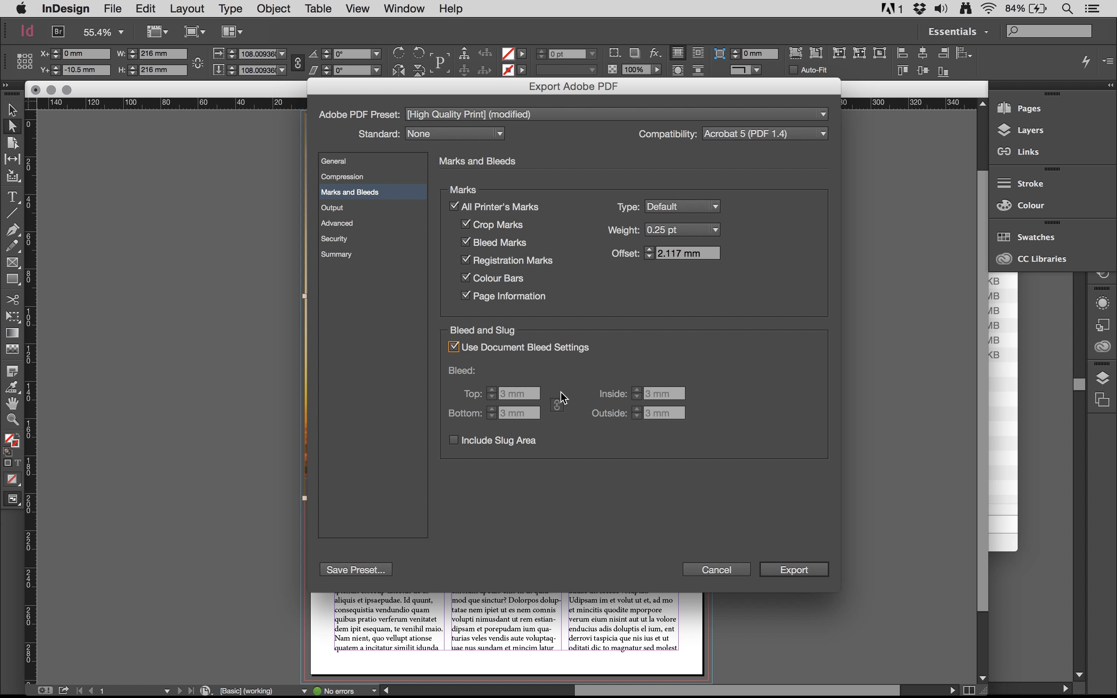
left_click(454, 348)
Review the Output, Advanced, Security and Summary settings of the PDF export and export the file.
left_click(347, 209)
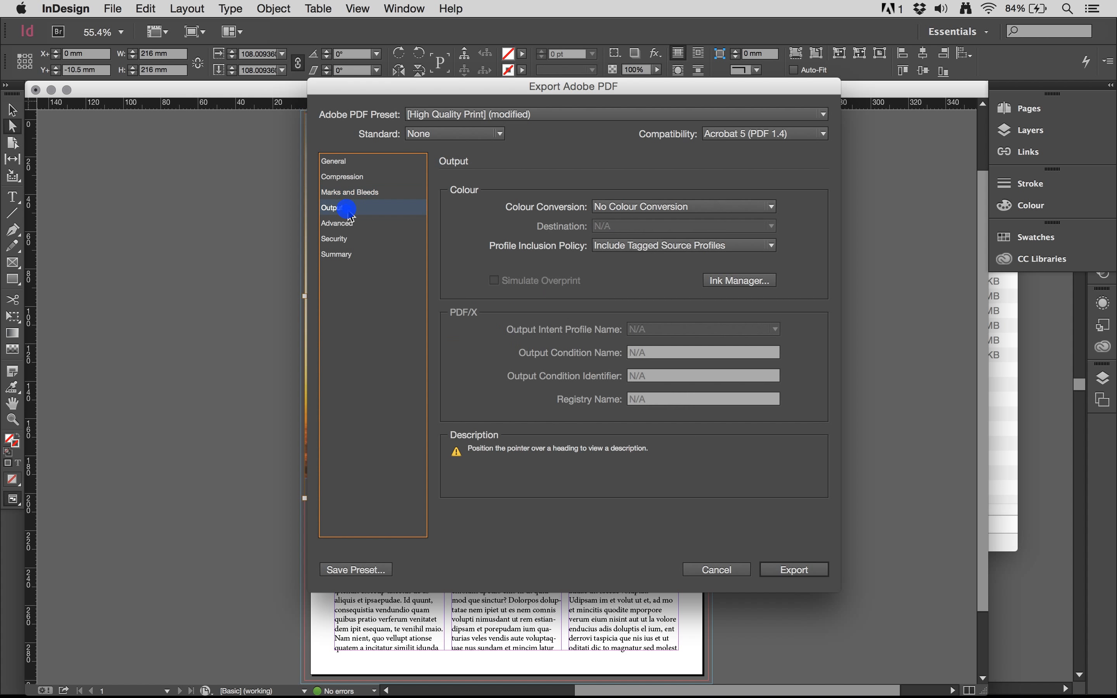
mouse_move(533, 210)
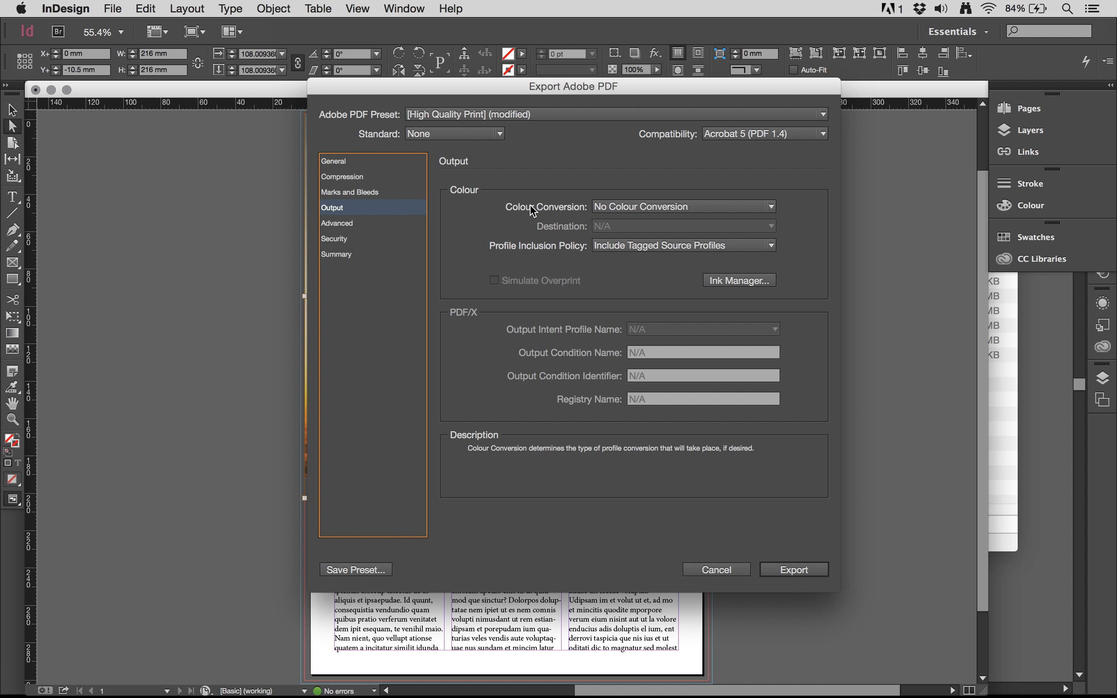
left_click(375, 231)
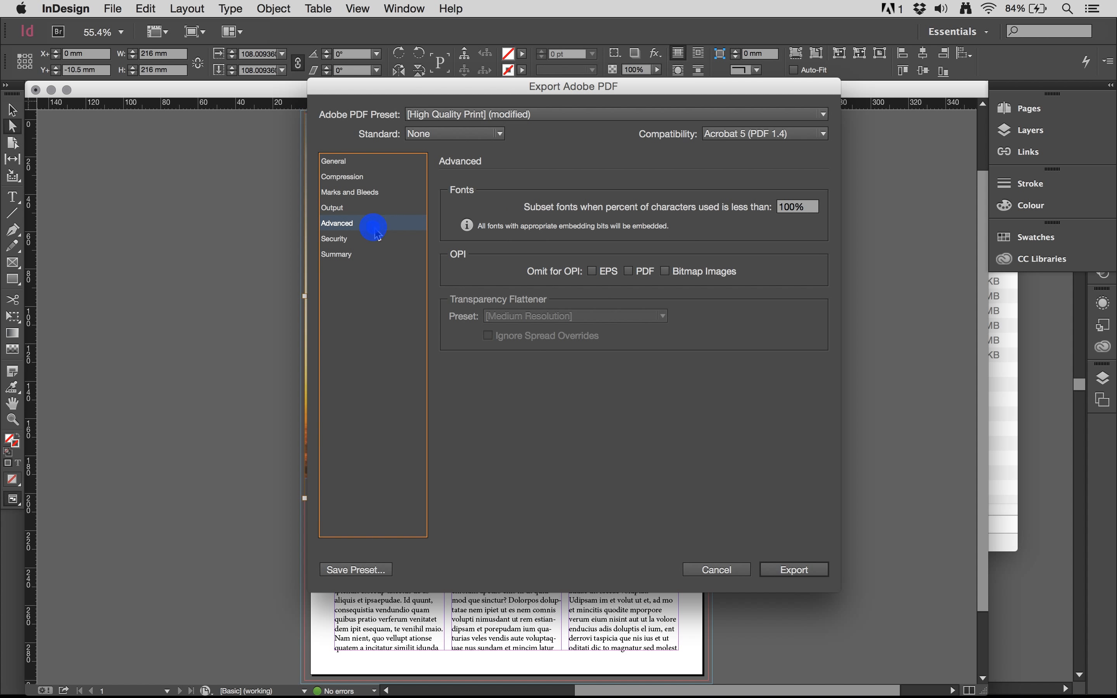
left_click(372, 239)
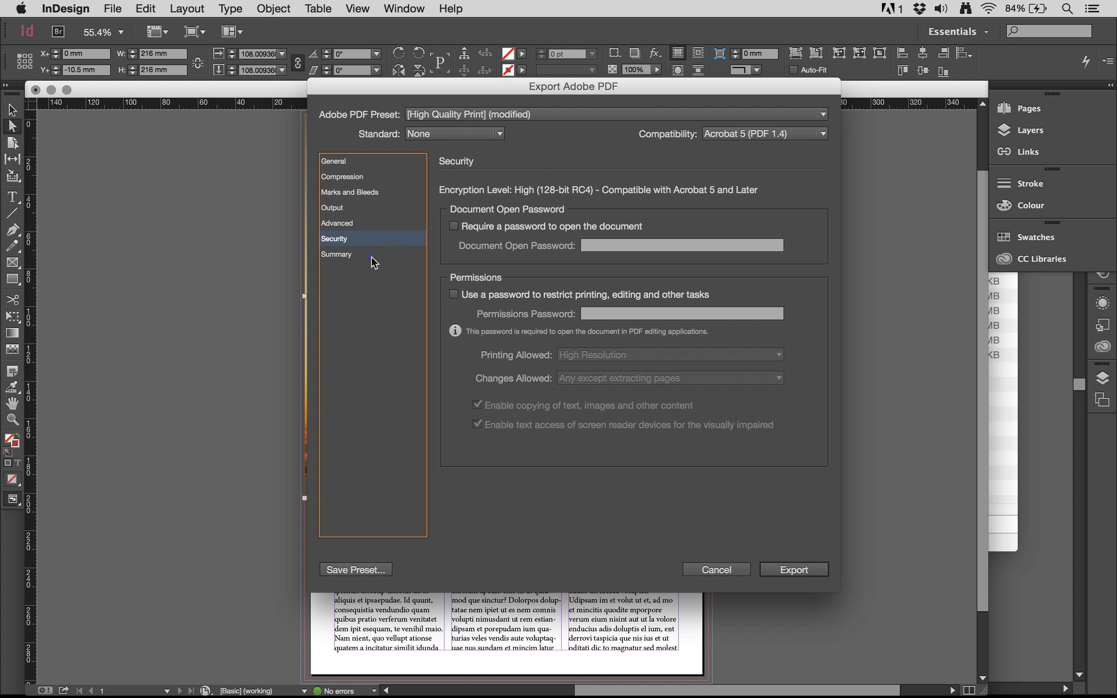
left_click(372, 257)
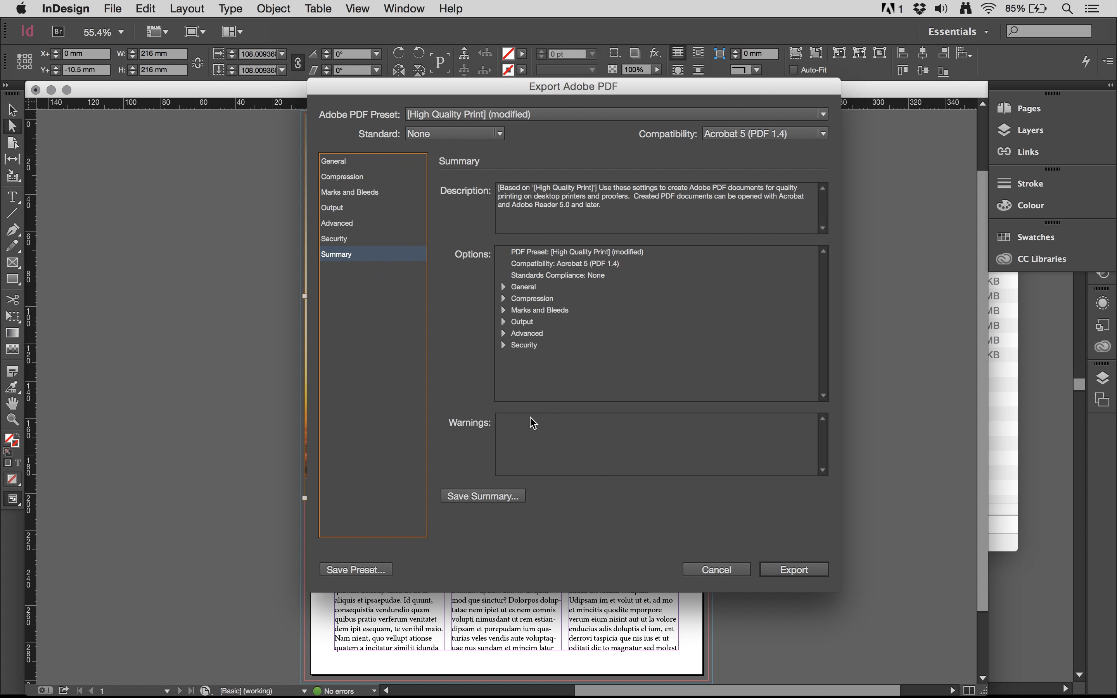
left_click(785, 571)
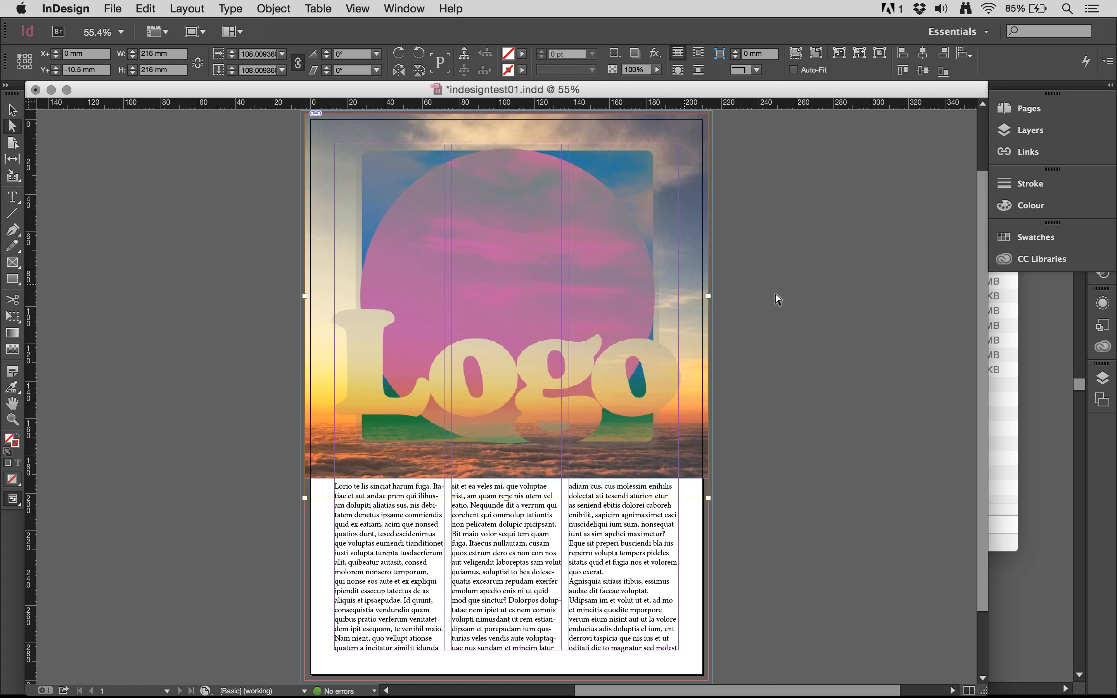
Switch to the TEST001 folder in Finder and open the exported indesTest01.pdf in Preview.
left_click(1012, 443)
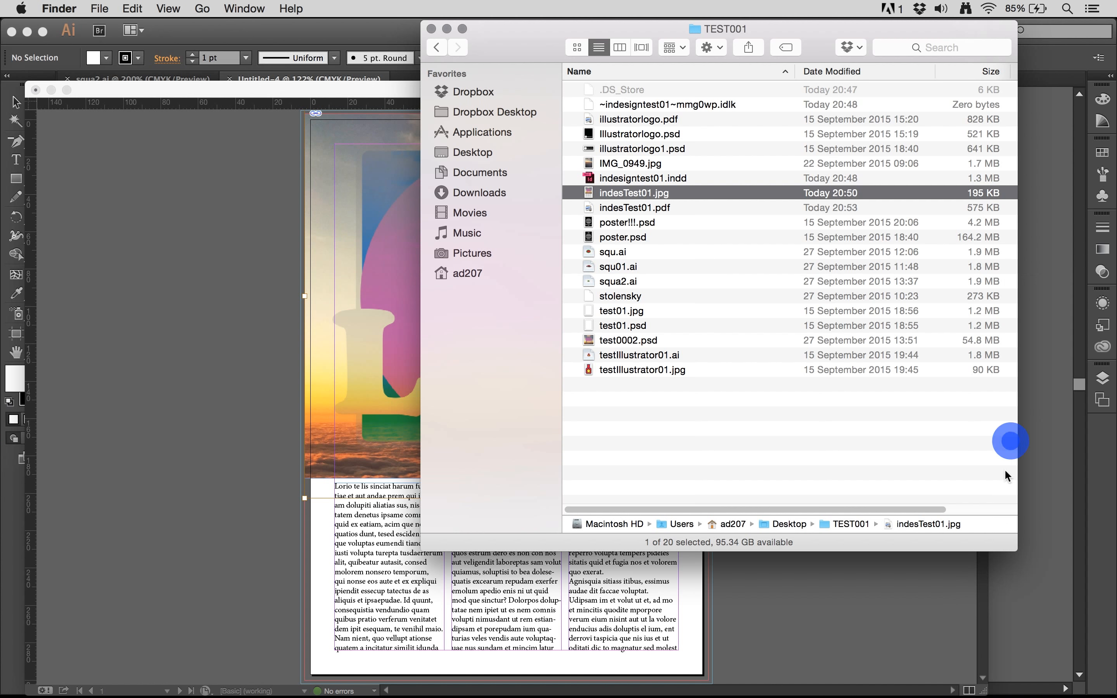
left_click(669, 211)
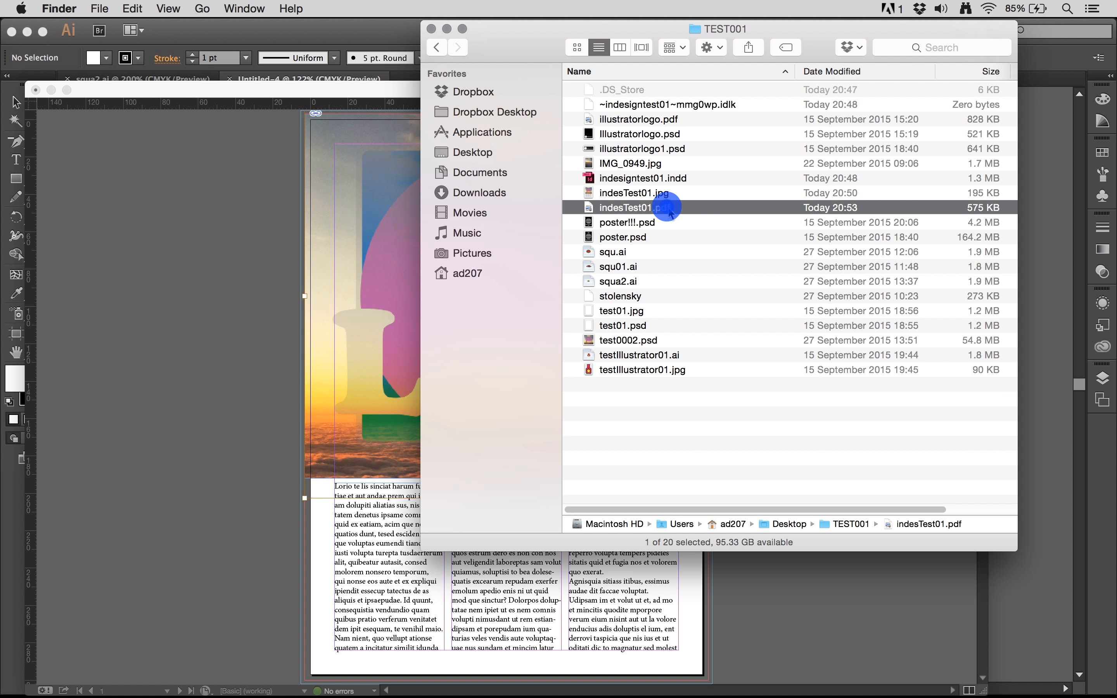
double_click(643, 210)
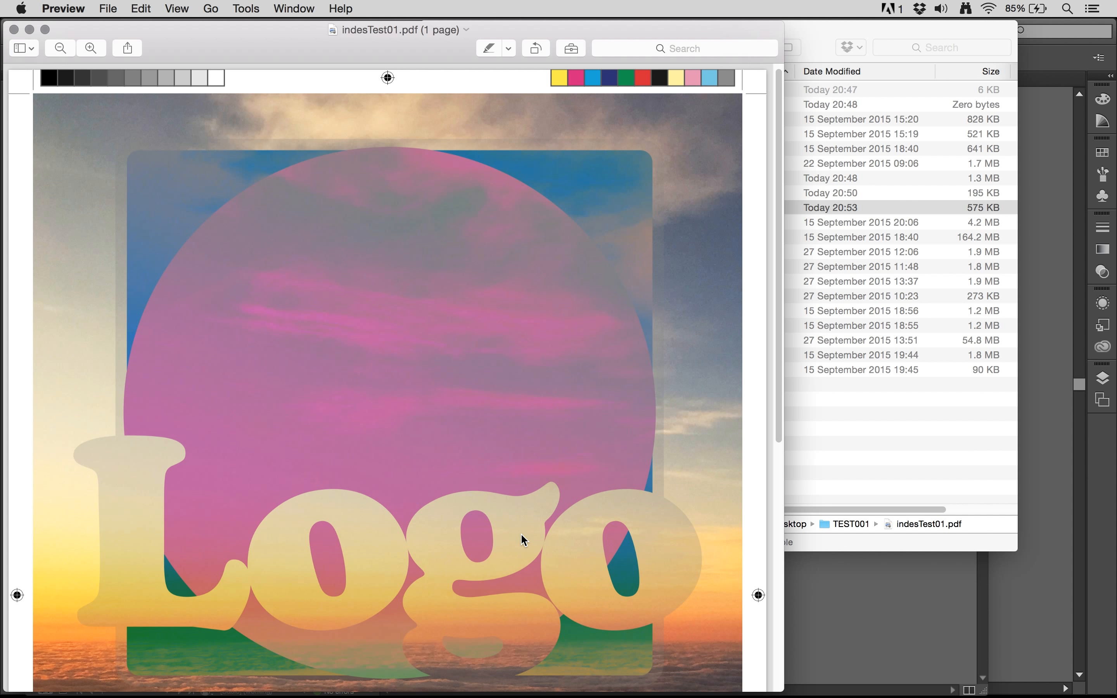
Examine the image quality and letter edges of the Logo artwork in the exported PDF at high magnification.
key("super+plus")
key("super+plus")
key("super+plus")
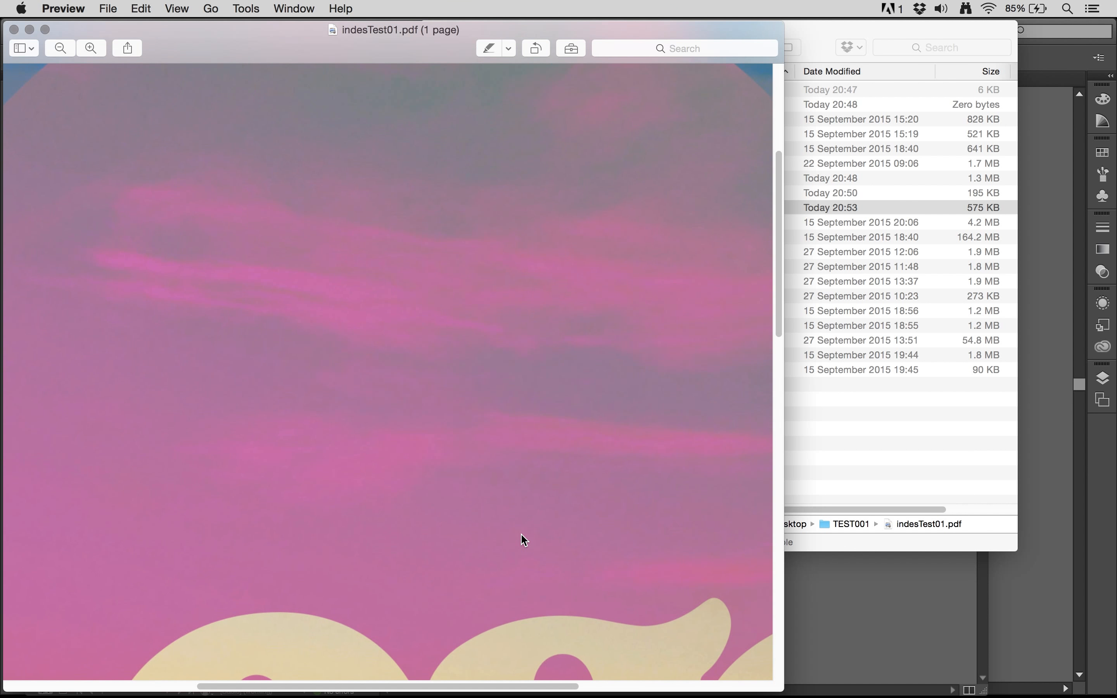
scroll(427, 490, "down", 5)
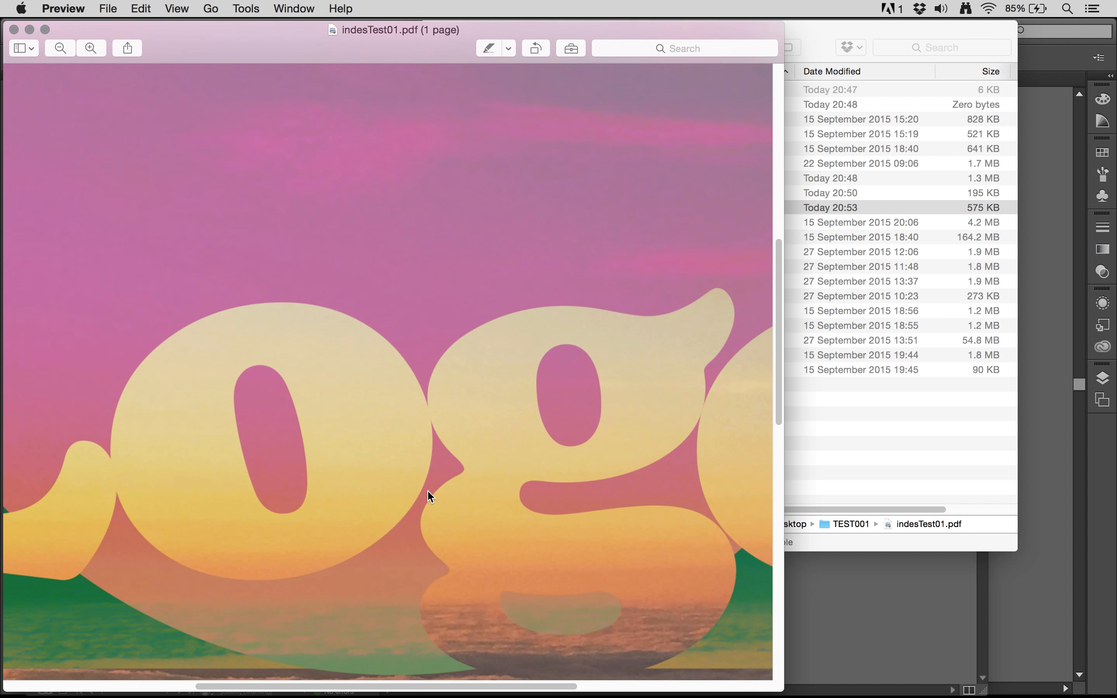
key("super+plus")
key("super+plus")
key("super+plus")
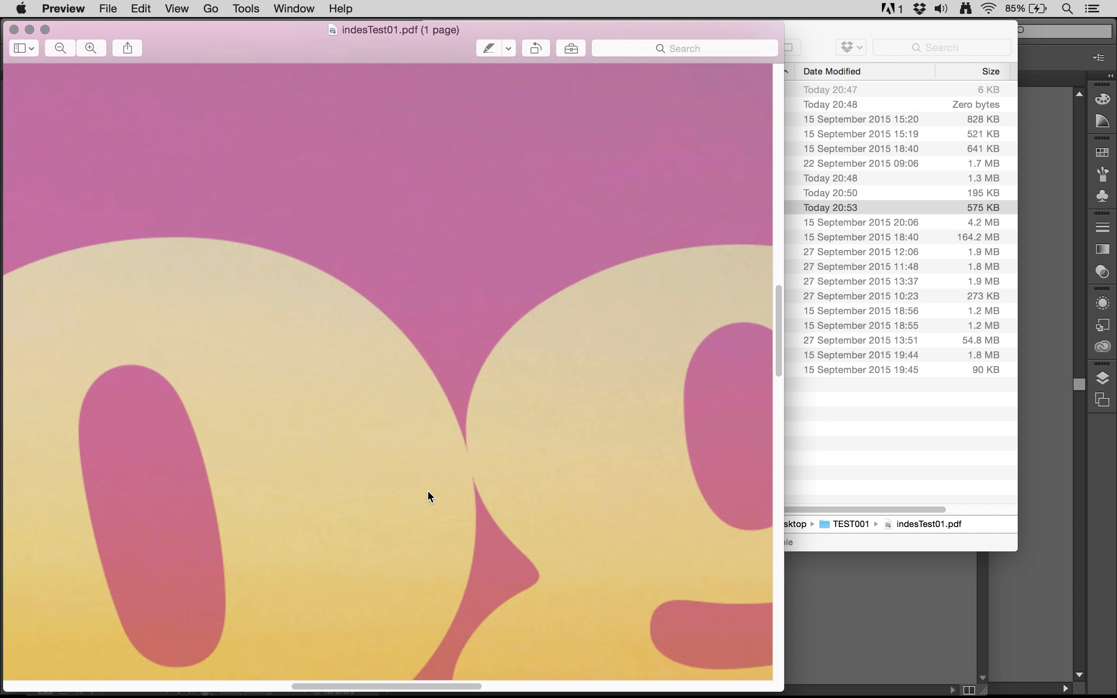
key("super+plus")
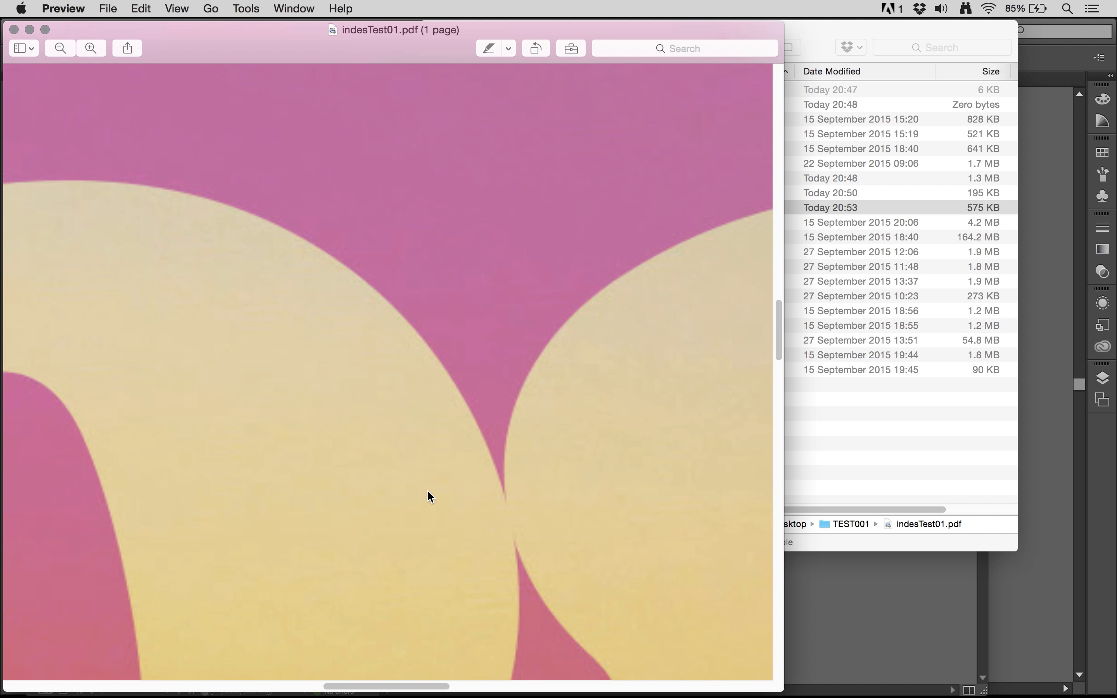
key("super+minus")
key("super+minus")
key("super+minus")
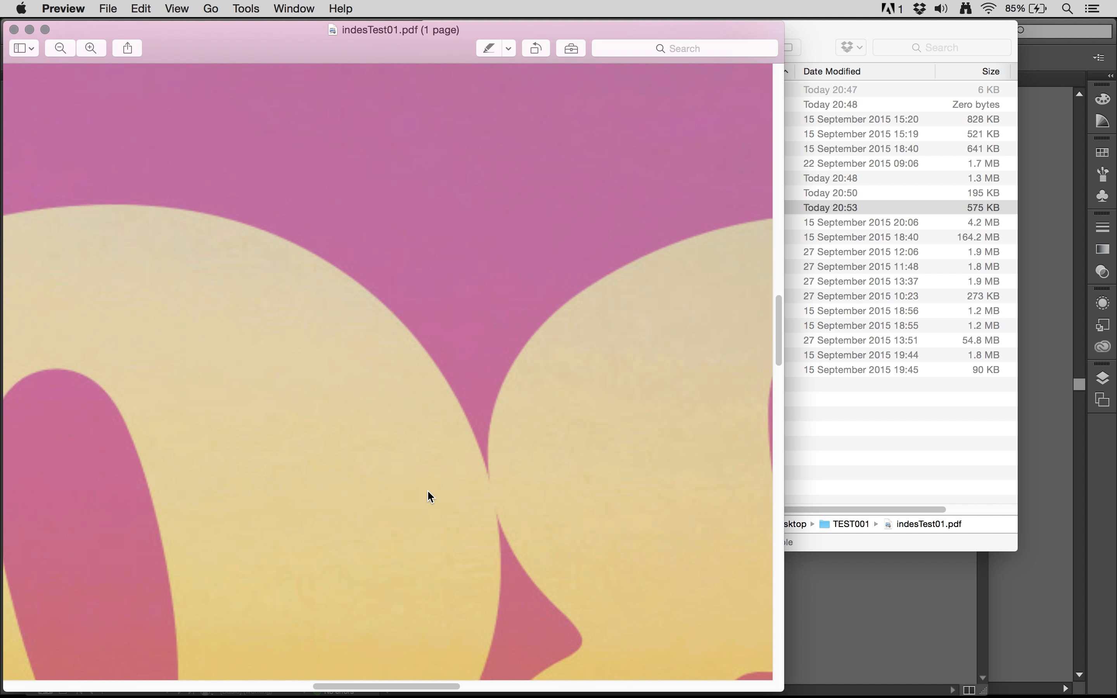